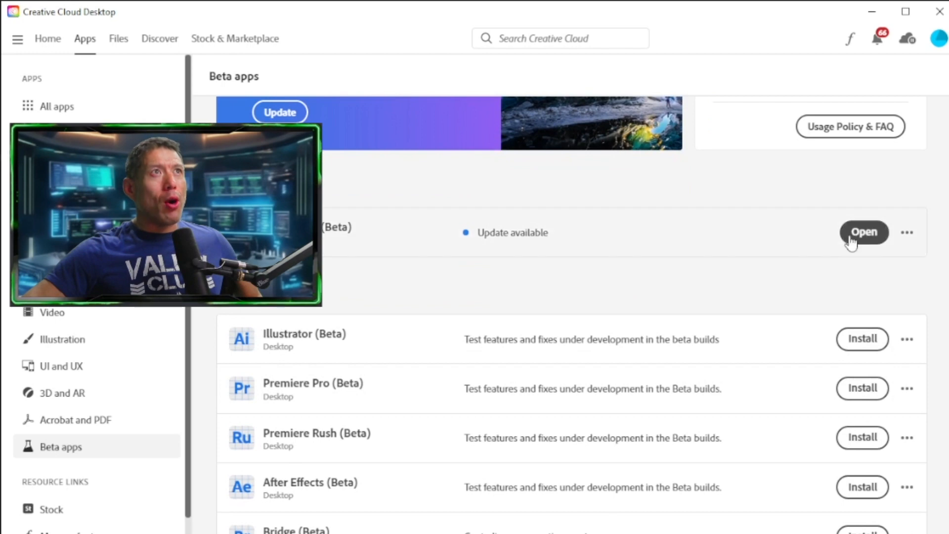
pyautogui.scroll(3, 814, 307)
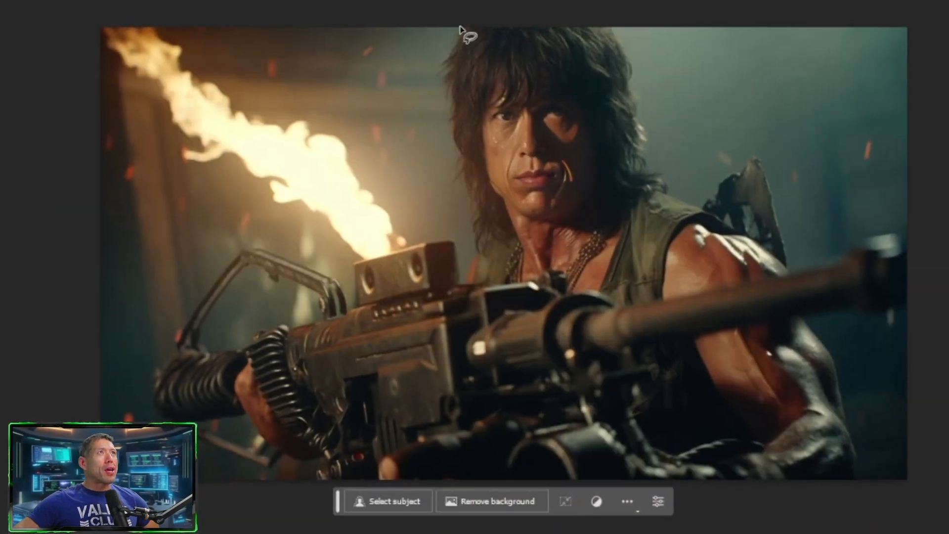
# Lasso the man's dark hair, tracing around its outer edge and along the face so the face stays outside the selection
pyautogui.moveTo(460, 28)
pyautogui.mouseDown()
pyautogui.moveTo(442, 50)
pyautogui.moveTo(442, 116)
pyautogui.mouseUp()
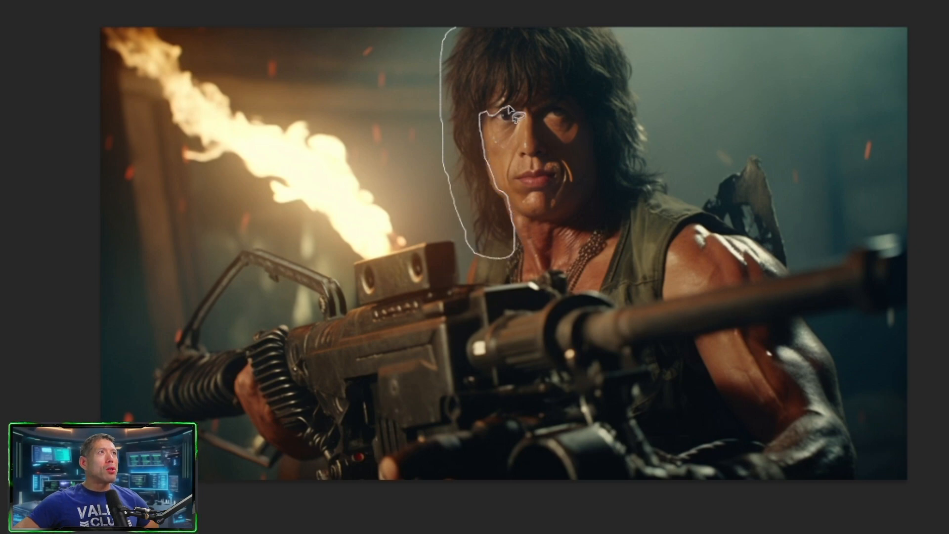
pyautogui.moveTo(510, 112); pyautogui.dragTo(582, 98)
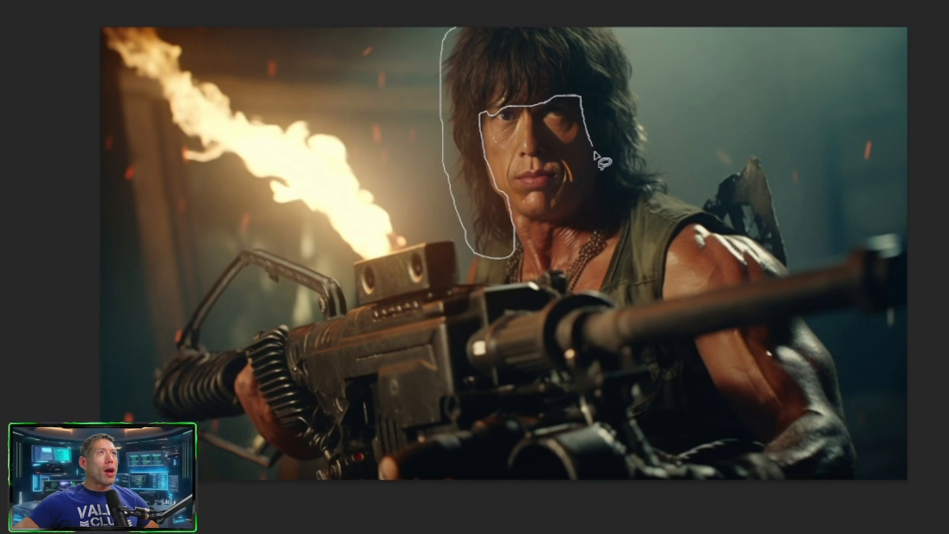
pyautogui.moveTo(595, 155)
pyautogui.mouseDown()
pyautogui.moveTo(603, 221)
pyautogui.moveTo(628, 199)
pyautogui.moveTo(668, 196)
pyautogui.mouseUp()
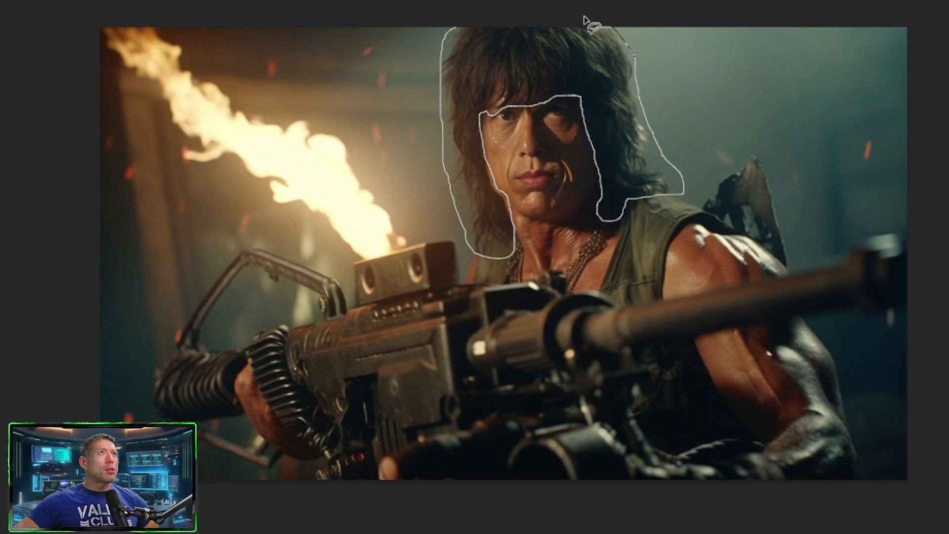
pyautogui.moveTo(586, 22); pyautogui.dragTo(447, 14)
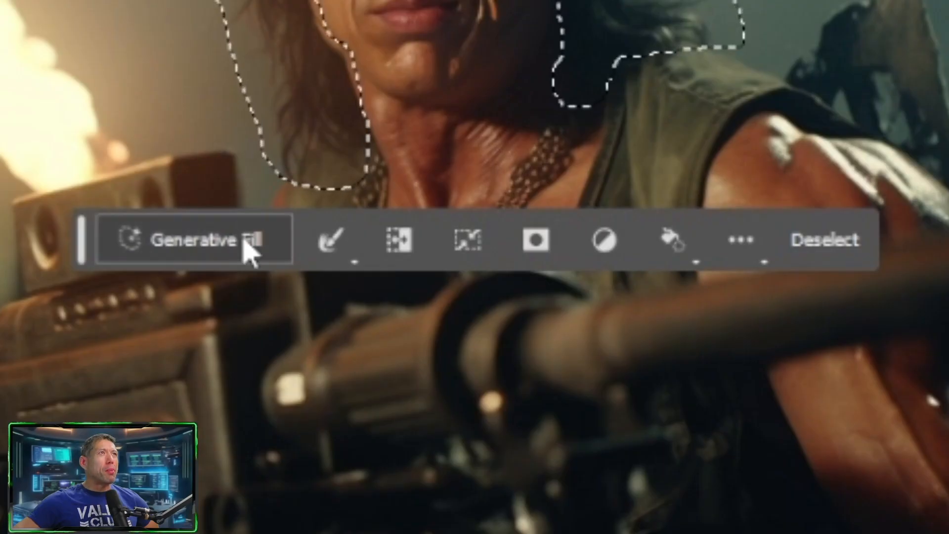
# Run Generative Fill on the hair selection with the prompt "blonde hair"
pyautogui.click(245, 250)
pyautogui.write('b')
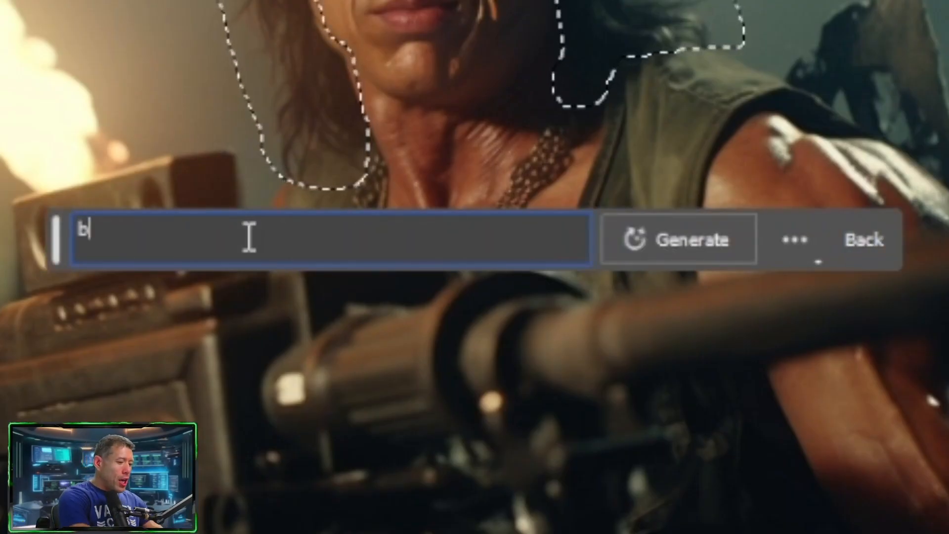
pyautogui.write('londe ')
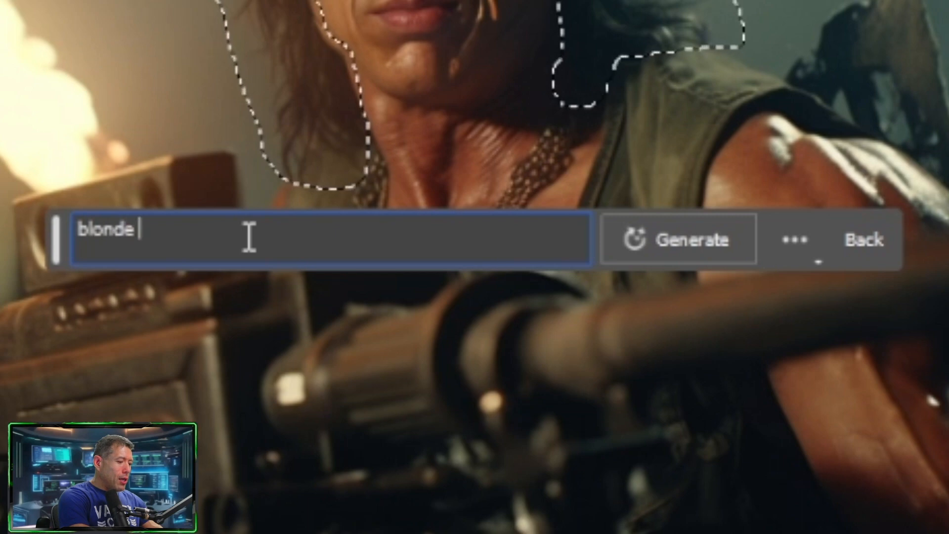
pyautogui.write('hair')
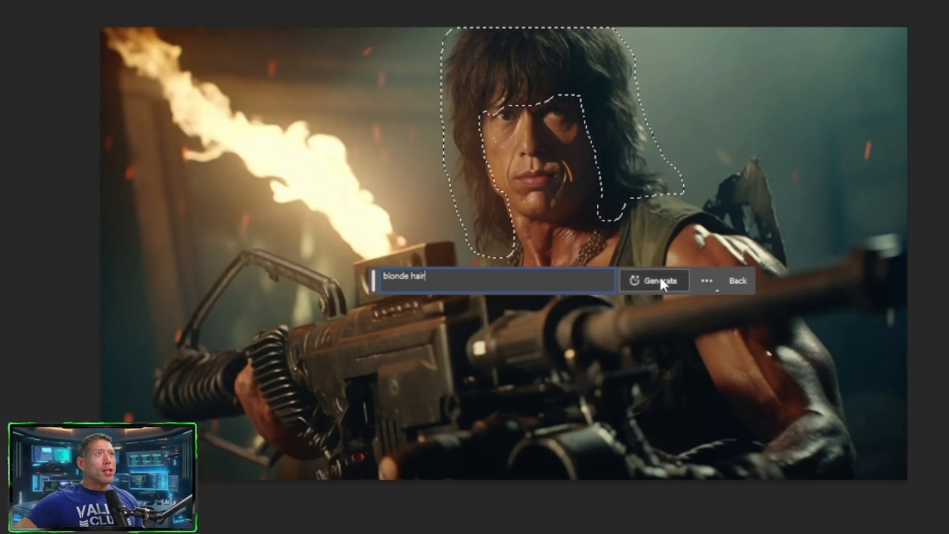
pyautogui.click(695, 238)
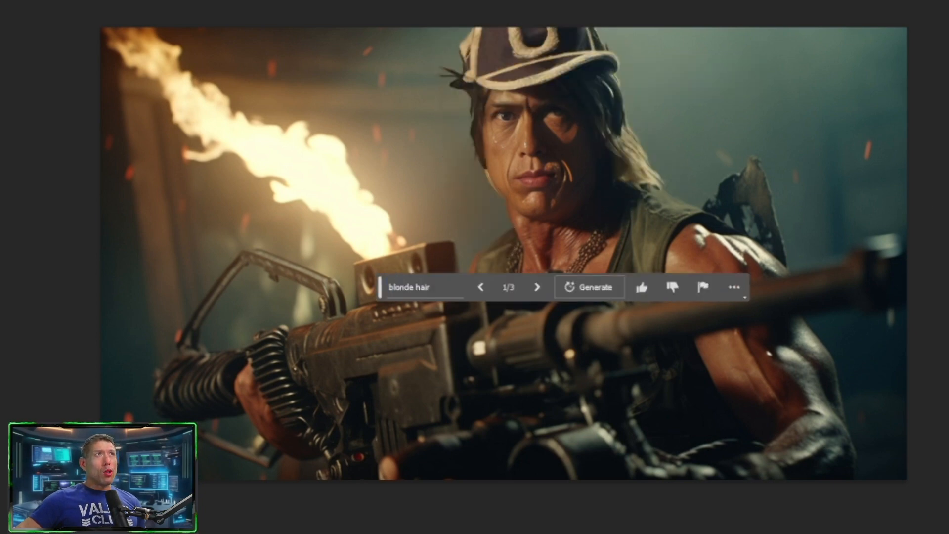
# Compare the blonde hair variations and settle on the third one
pyautogui.click(537, 289)
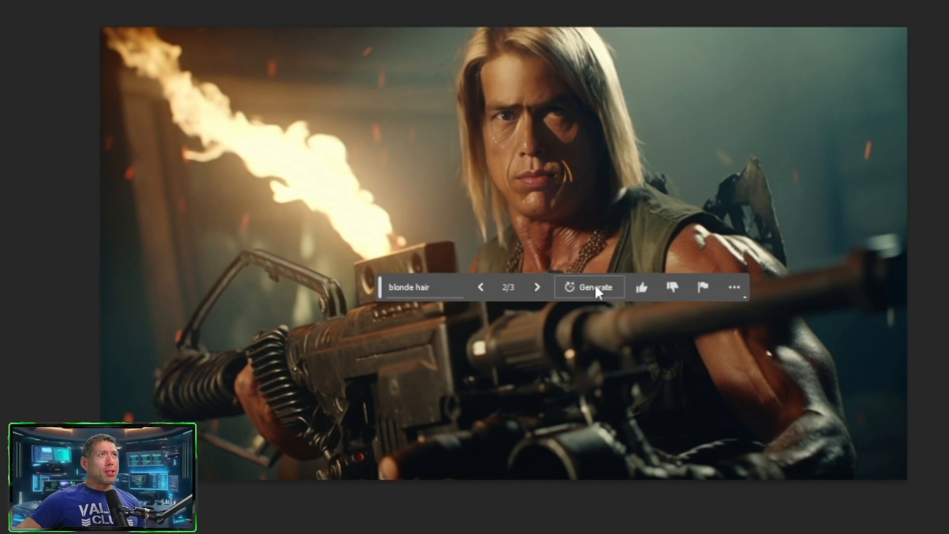
pyautogui.click(539, 288)
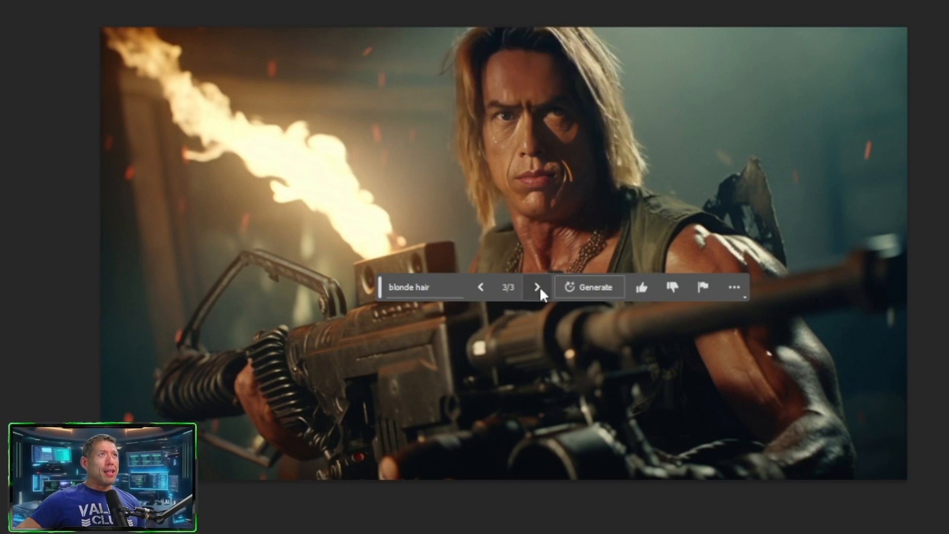
pyautogui.click(539, 286)
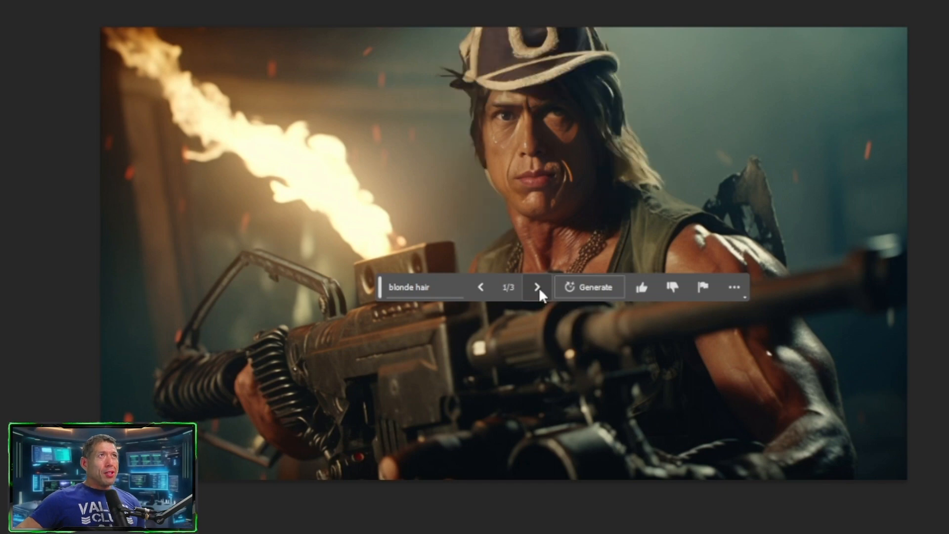
pyautogui.click(539, 287)
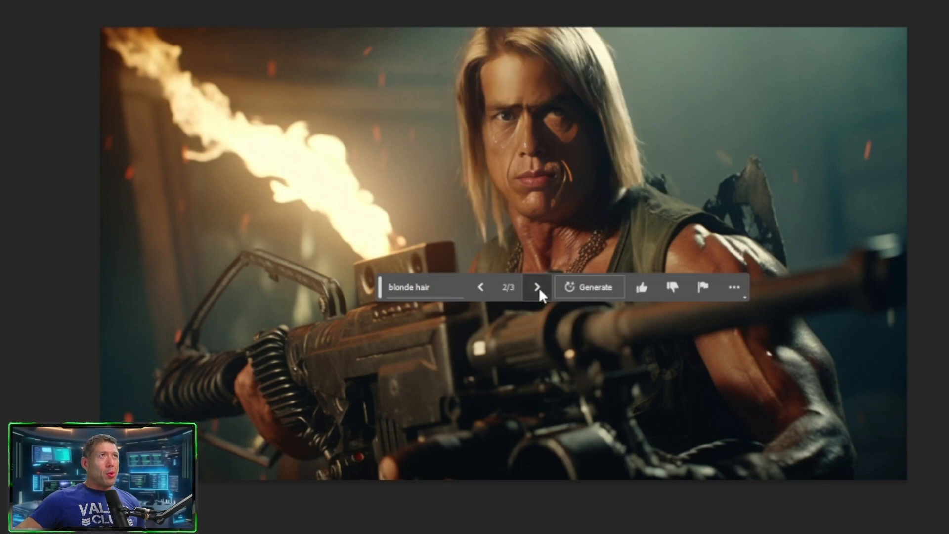
pyautogui.click(539, 286)
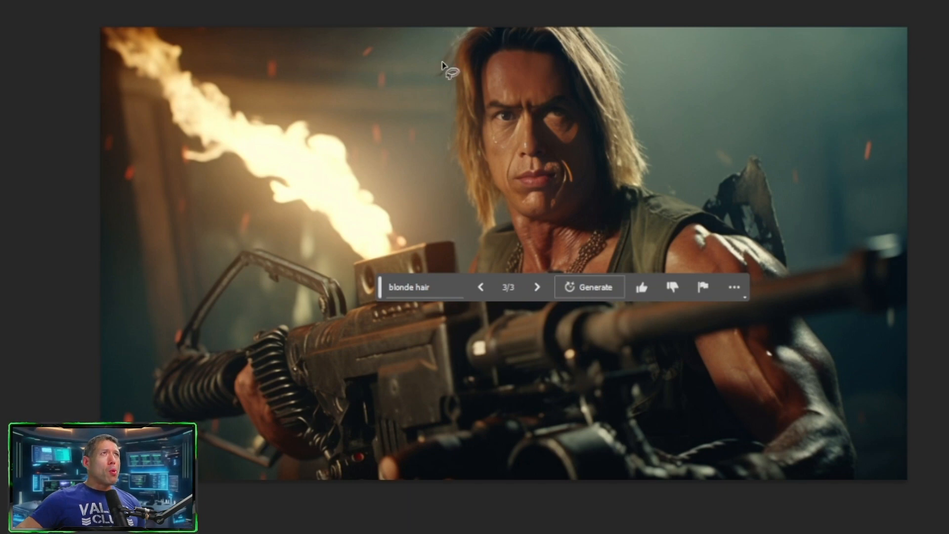
# Lasso a cap-shaped area with a brim over the top of the head and generate a "baseball hat" there
pyautogui.moveTo(442, 28); pyautogui.dragTo(441, 32)
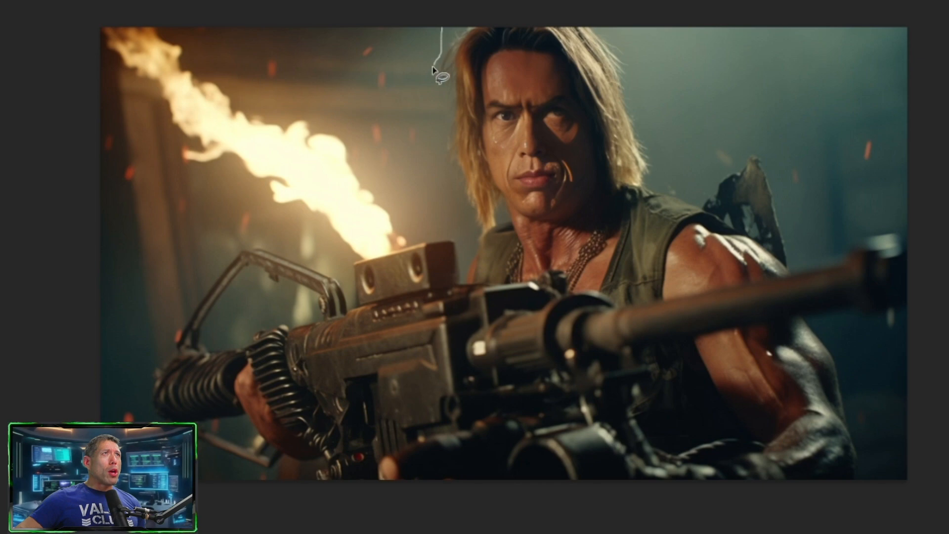
pyautogui.moveTo(402, 97)
pyautogui.mouseDown()
pyautogui.moveTo(422, 128)
pyautogui.moveTo(450, 121)
pyautogui.moveTo(507, 70)
pyautogui.moveTo(556, 60)
pyautogui.mouseUp()
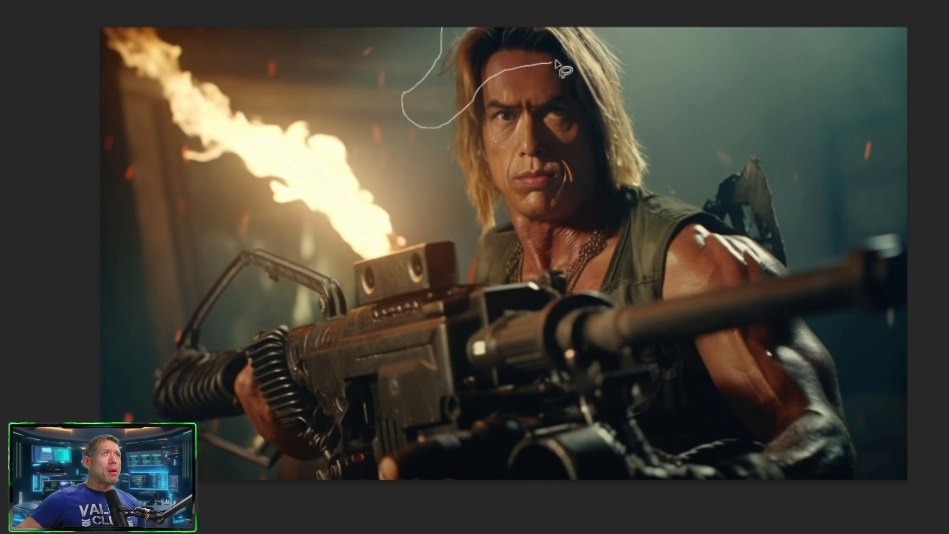
pyautogui.moveTo(598, 35); pyautogui.dragTo(599, 29)
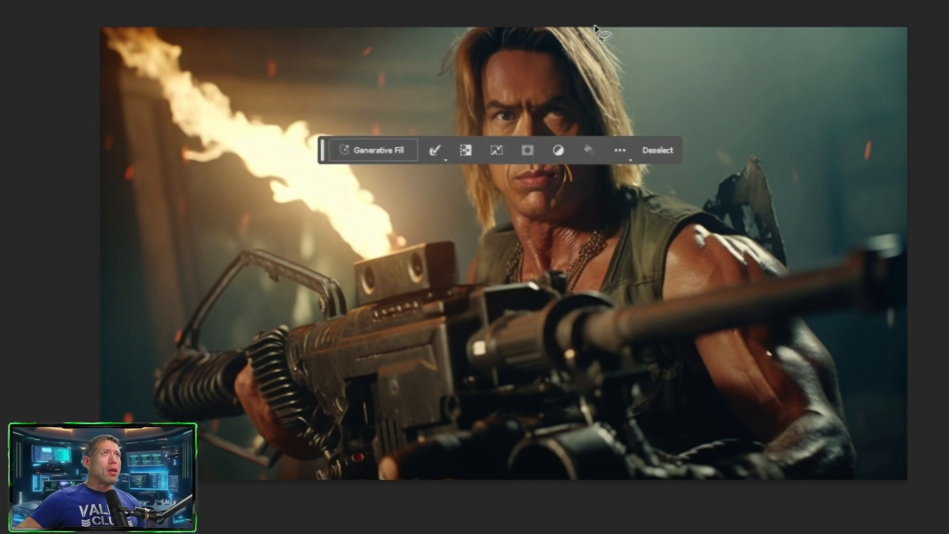
pyautogui.click(398, 148)
pyautogui.write('ba')
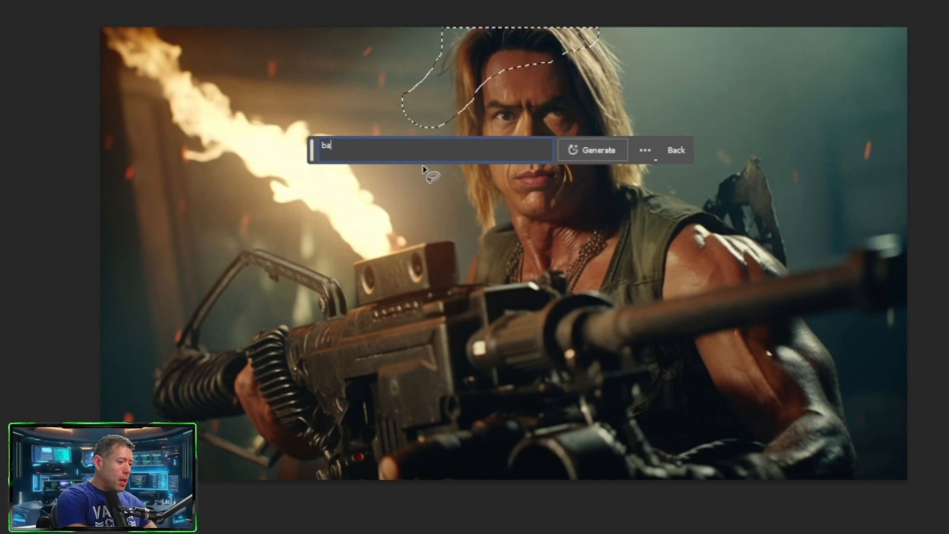
pyautogui.write('ld')
pyautogui.press('Return')
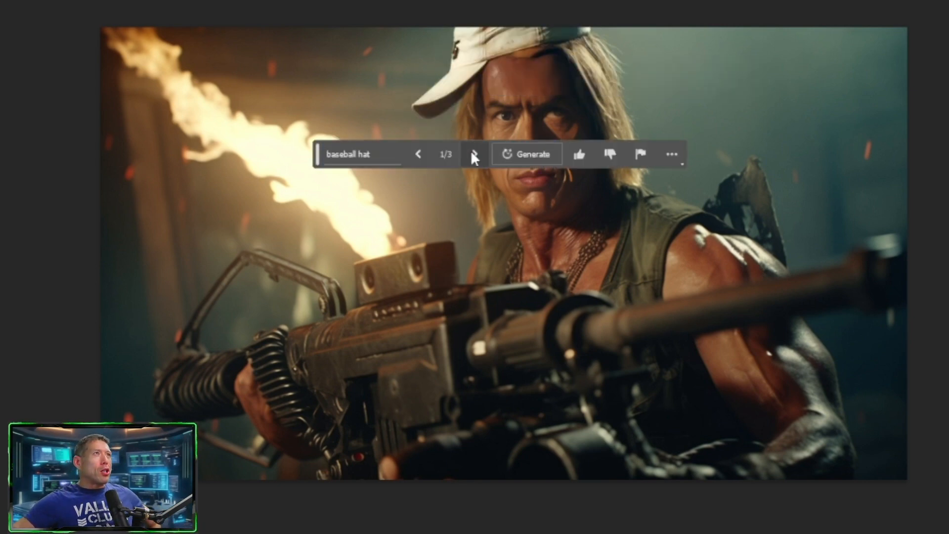
# Compare the baseball hat variations and choose the third one, the red cap
pyautogui.click(474, 154)
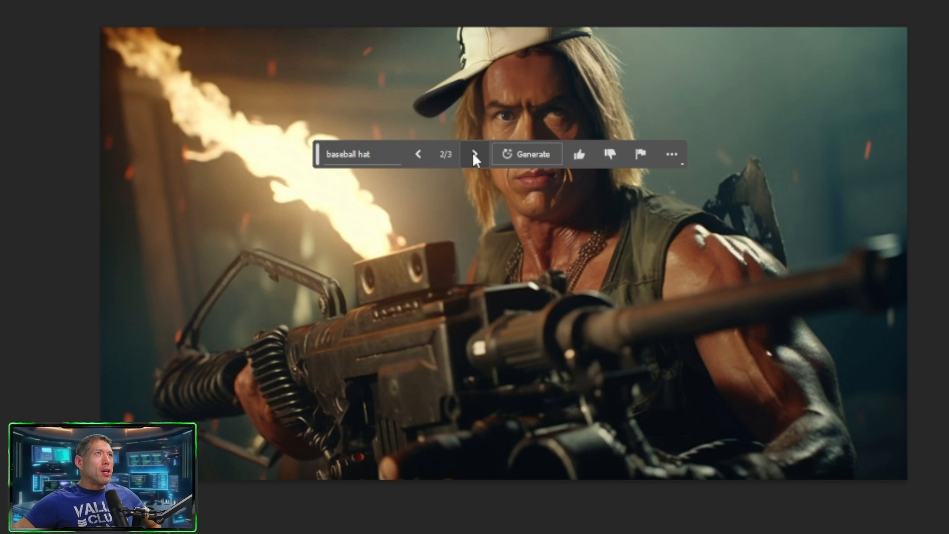
pyautogui.click(474, 154)
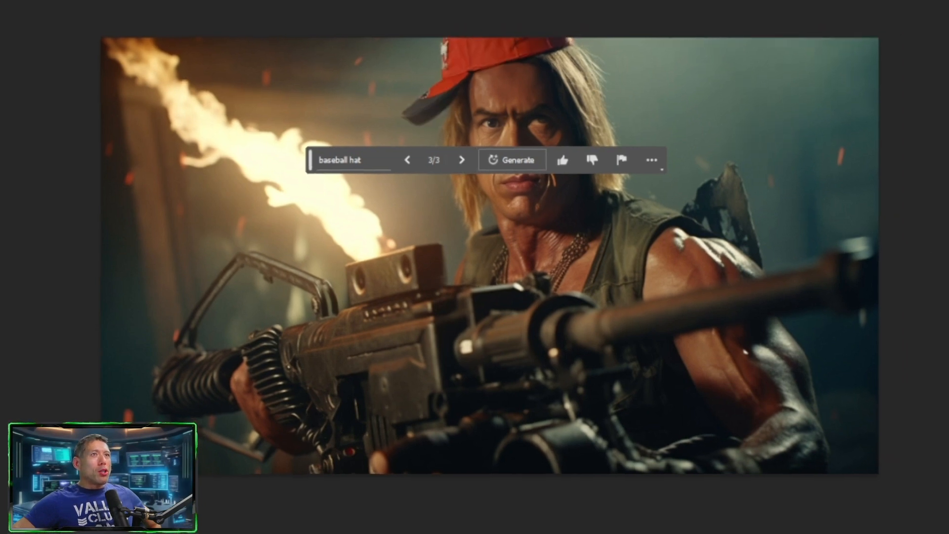
pyautogui.click(870, 283)
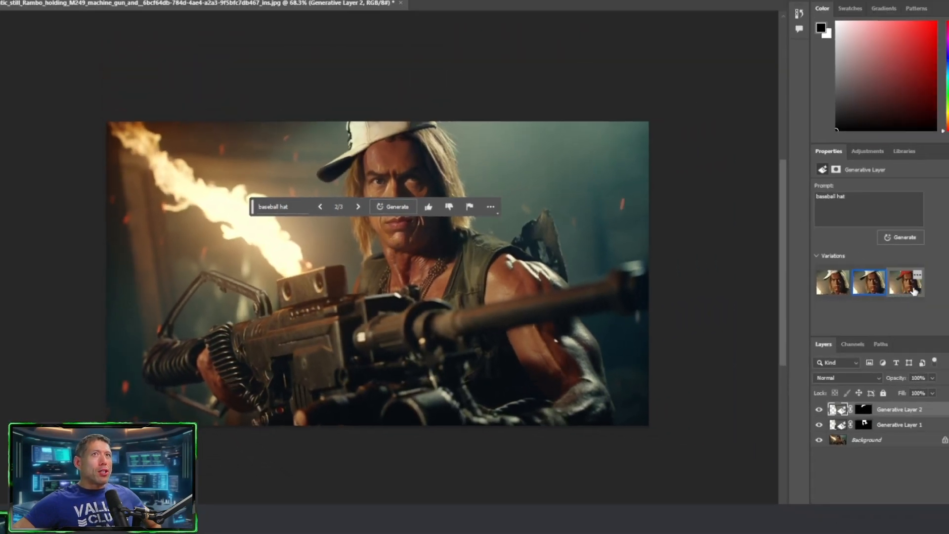
pyautogui.click(912, 290)
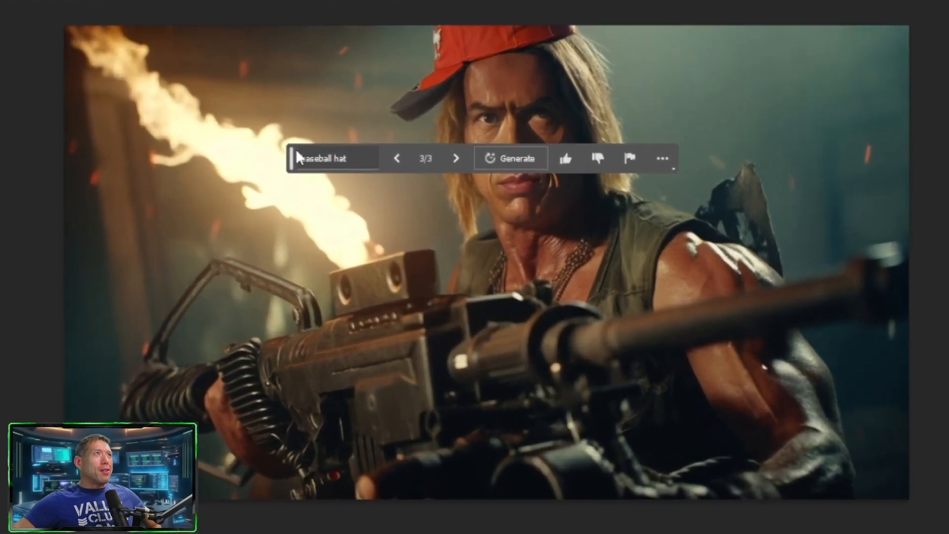
# Move the contextual task bar off the face, lasso a glasses shape around both eyes, and generate "aviator glasses"
pyautogui.moveTo(293, 149); pyautogui.dragTo(295, 410)
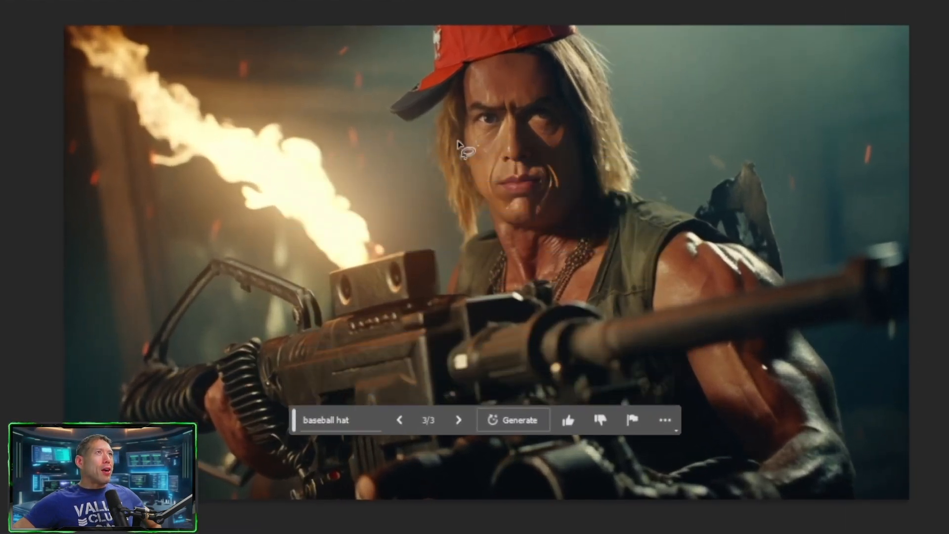
pyautogui.moveTo(468, 92)
pyautogui.mouseDown()
pyautogui.moveTo(560, 86)
pyautogui.moveTo(576, 125)
pyautogui.moveTo(556, 135)
pyautogui.mouseUp()
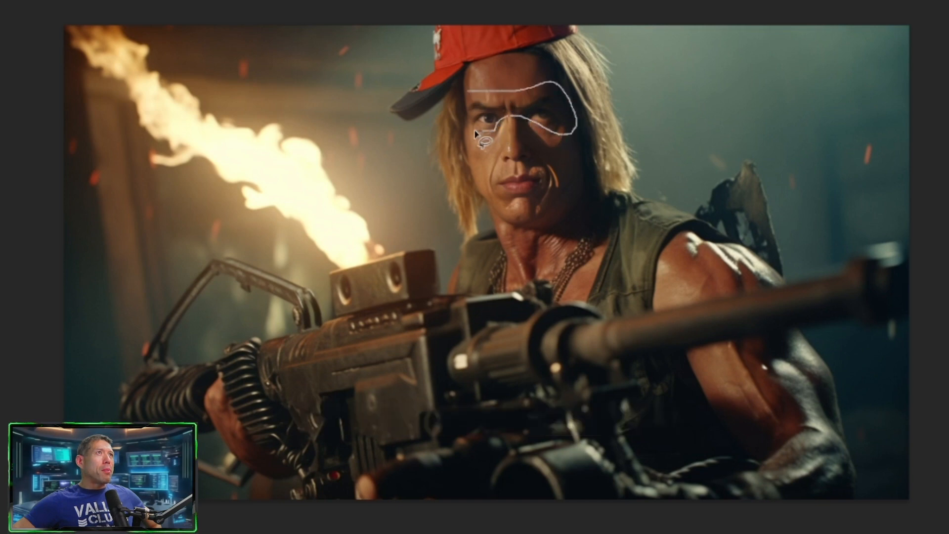
pyautogui.moveTo(474, 99); pyautogui.dragTo(472, 98)
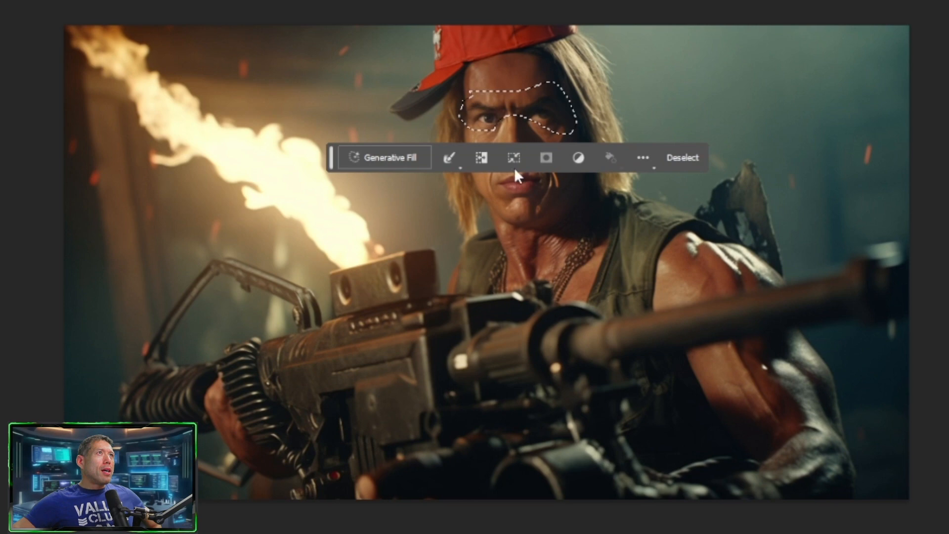
pyautogui.click(414, 158)
pyautogui.press('Return')
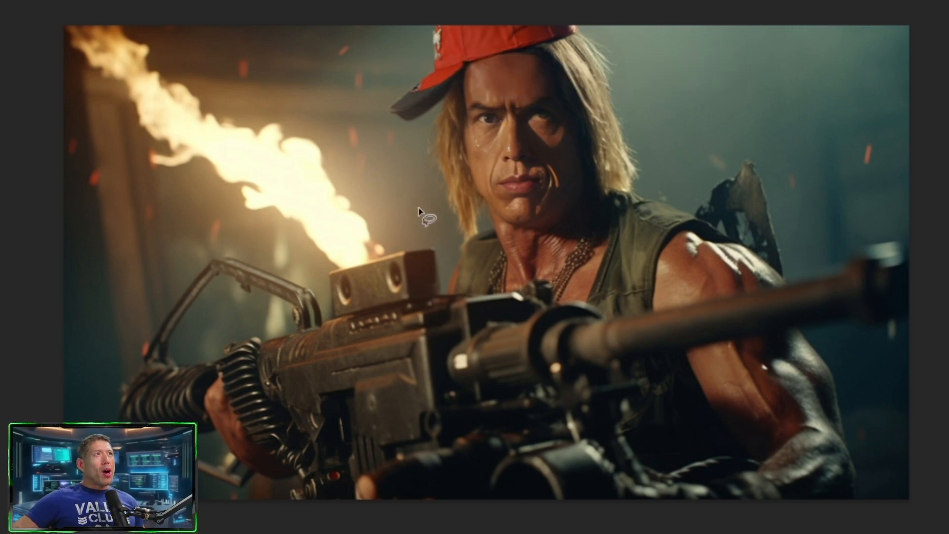
# Choose the third aviator glasses variation and move the contextual task bar away from the face
pyautogui.click(492, 160)
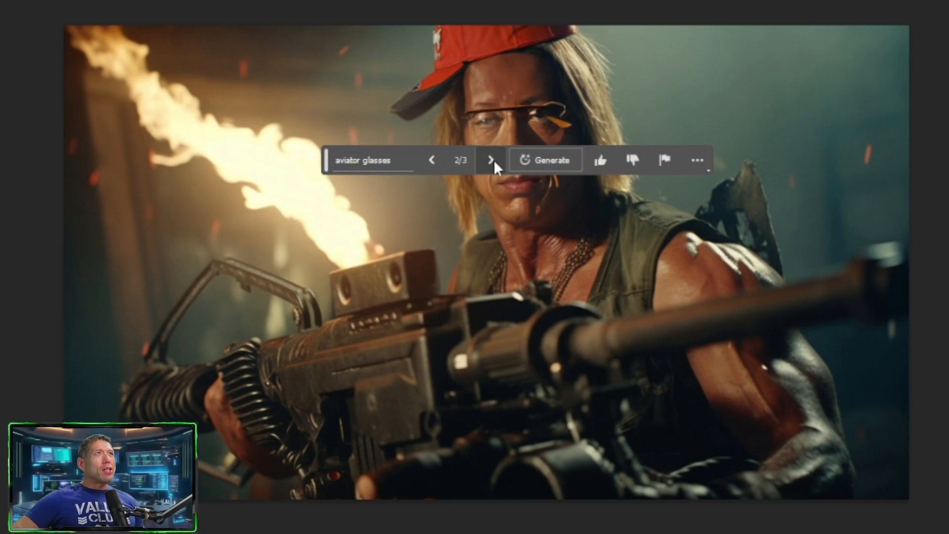
pyautogui.click(492, 160)
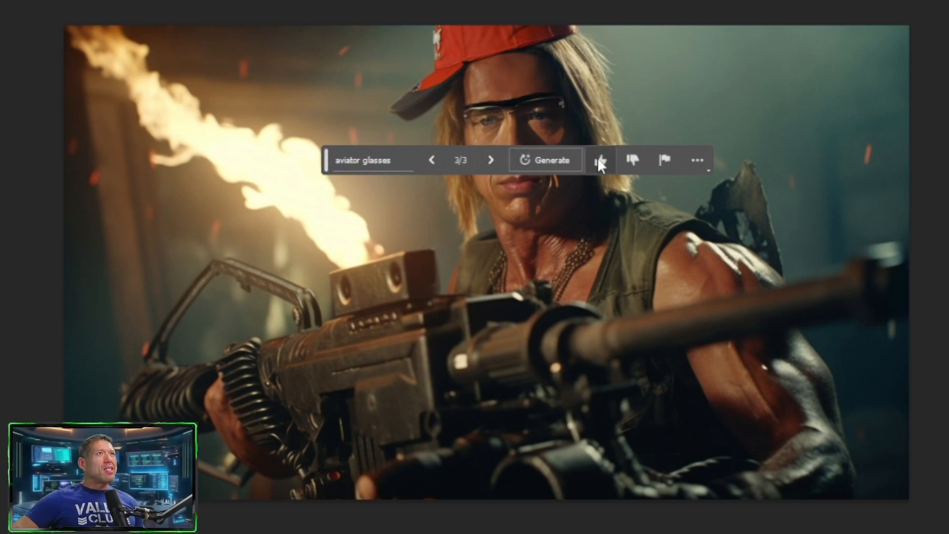
pyautogui.moveTo(326, 153); pyautogui.dragTo(602, 282)
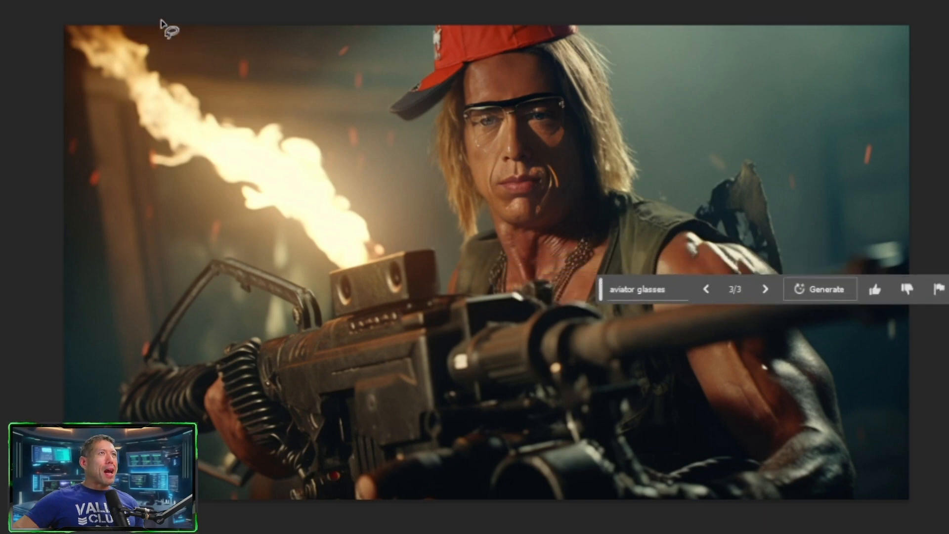
# Lasso the large flame above the gun, remove it with Generative Fill using an empty prompt, and show the second variation
pyautogui.moveTo(172, 23); pyautogui.dragTo(335, 118)
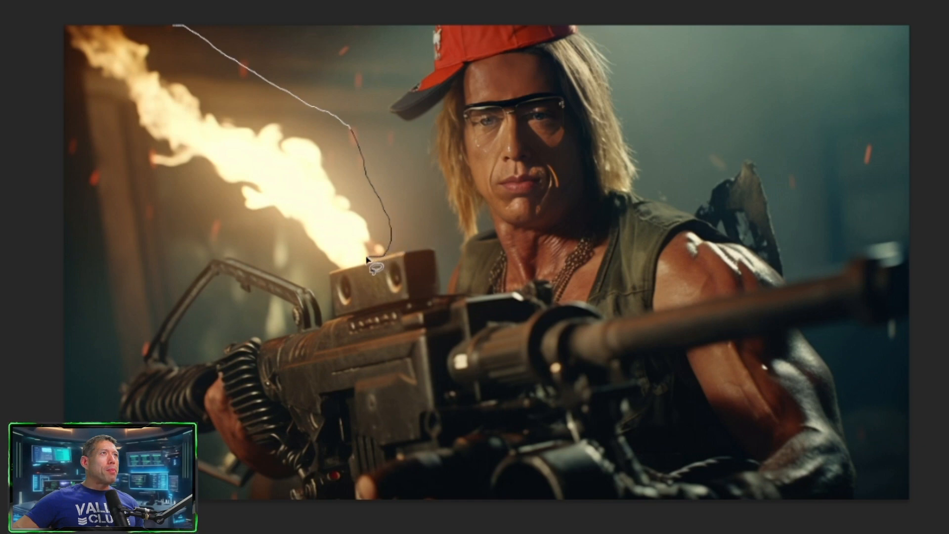
pyautogui.moveTo(262, 252)
pyautogui.mouseDown()
pyautogui.moveTo(148, 190)
pyautogui.moveTo(60, 126)
pyautogui.moveTo(42, 43)
pyautogui.moveTo(66, 14)
pyautogui.moveTo(245, 16)
pyautogui.mouseUp()
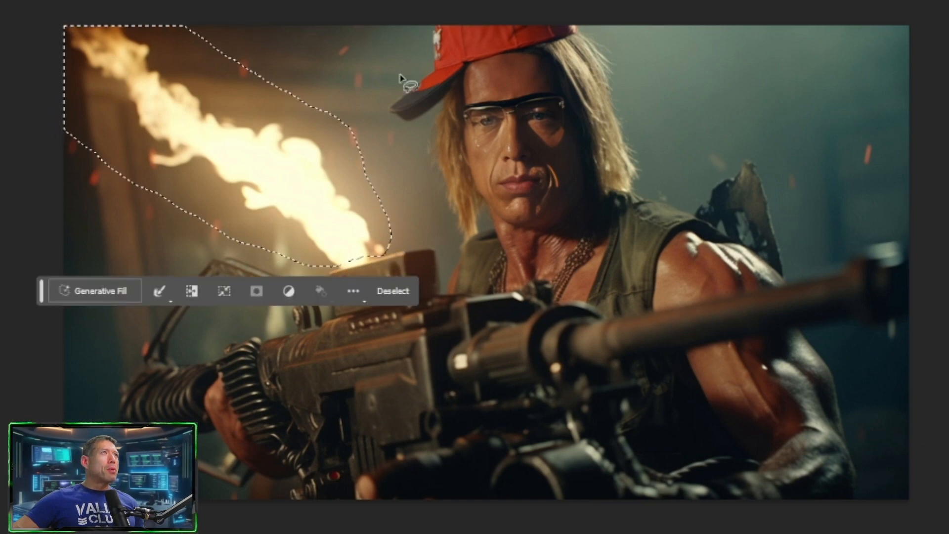
pyautogui.click(118, 291)
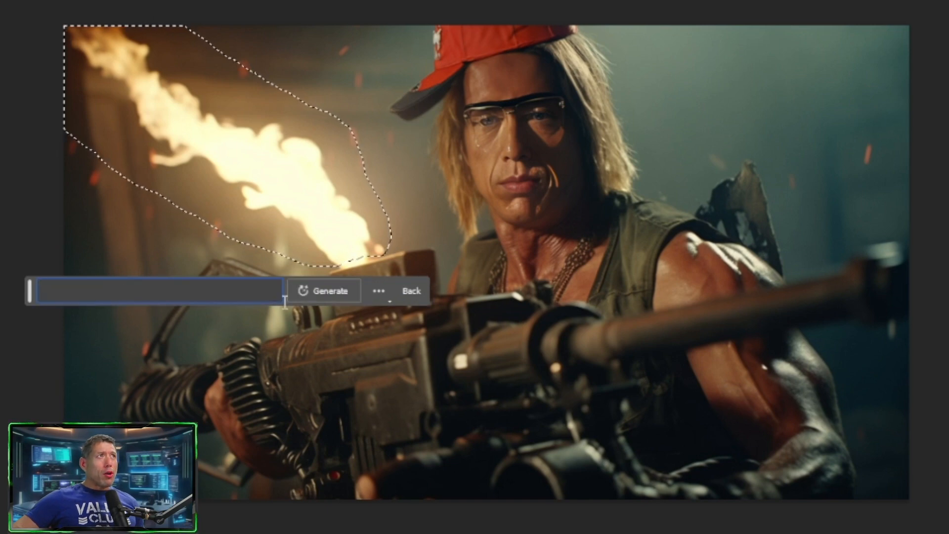
pyautogui.click(330, 290)
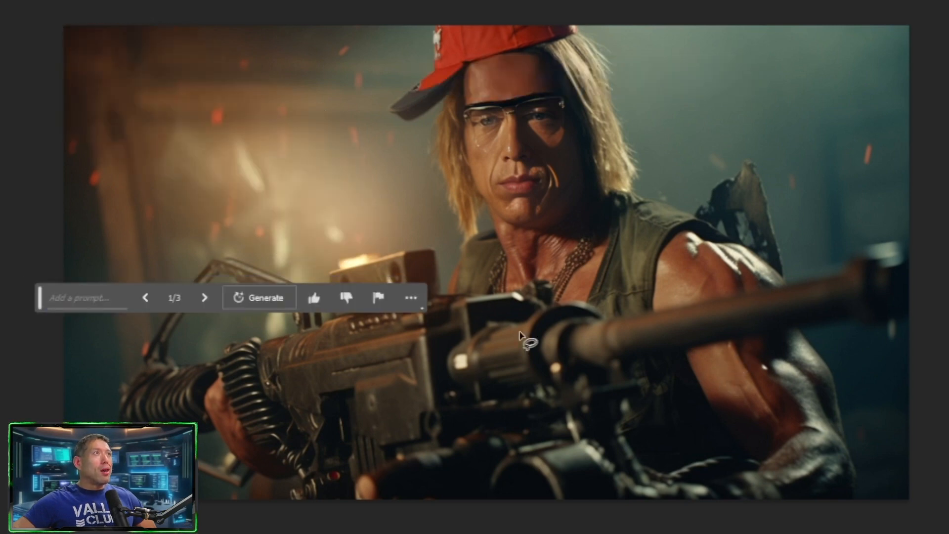
pyautogui.click(205, 298)
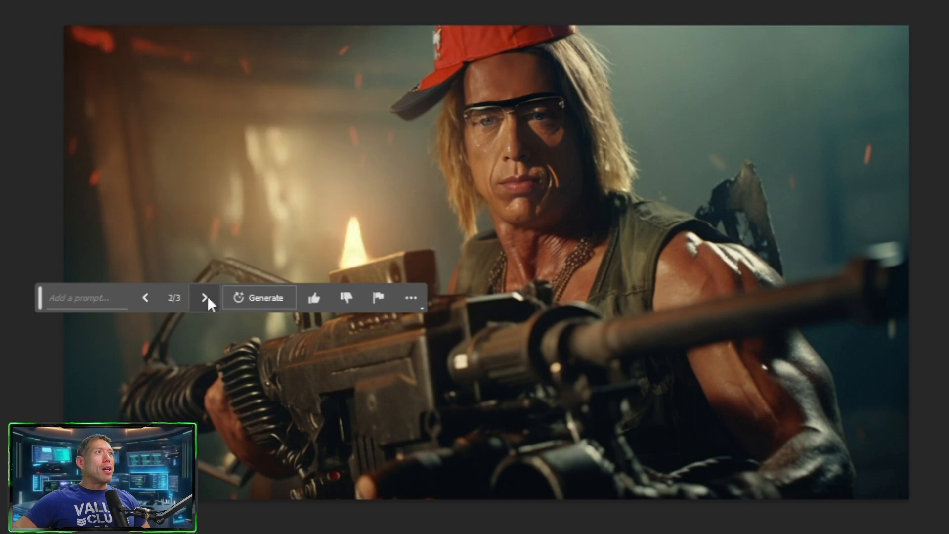
# Compare the remaining flame-removal variation and return to the first one
pyautogui.click(205, 298)
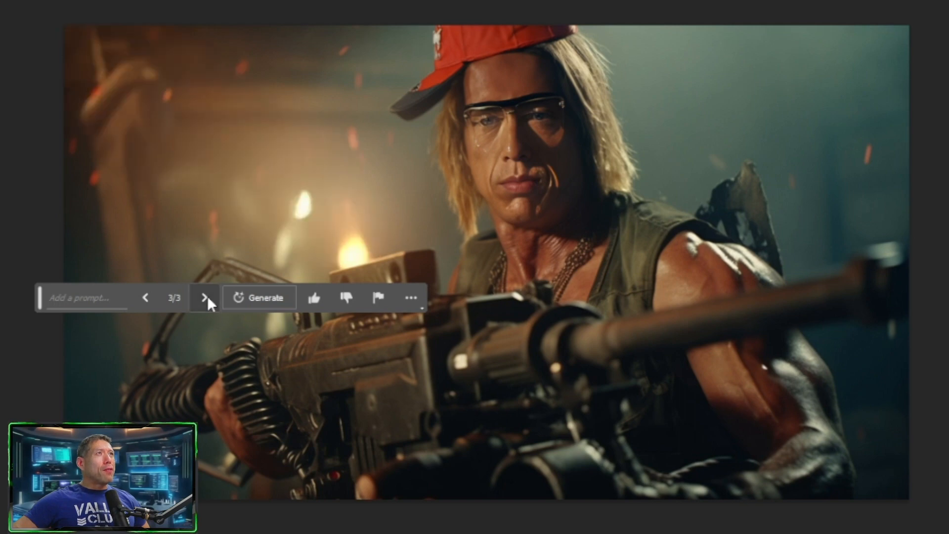
pyautogui.click(143, 298)
pyautogui.click(143, 298)
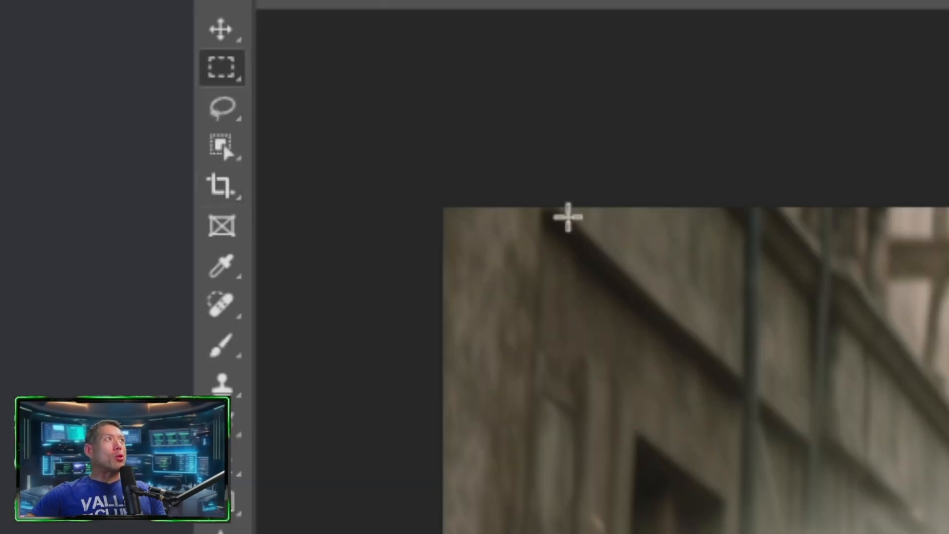
# Extend the canvas of the helmeted soldier image with the Crop tool, slightly above and on both sides and far below the photo
pyautogui.click(221, 185)
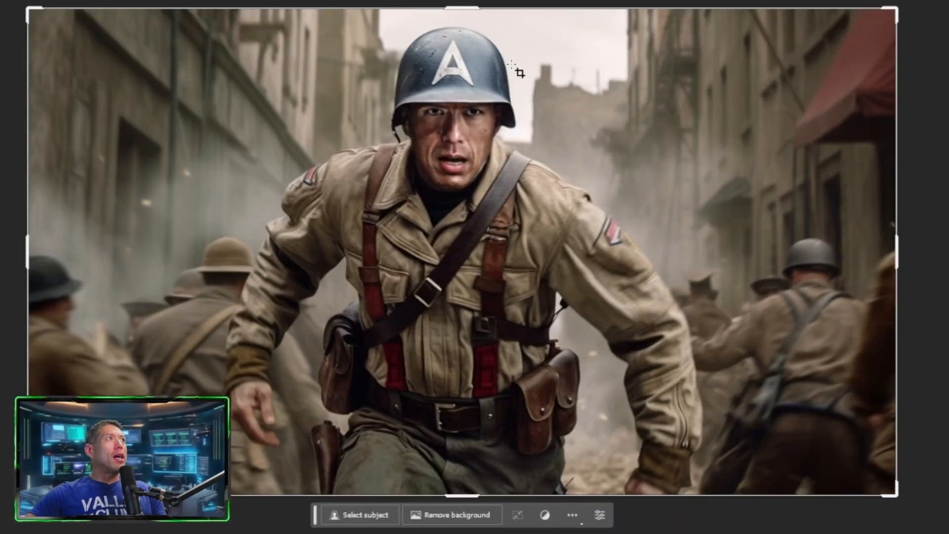
pyautogui.scroll(-3, 519, 73)
pyautogui.moveTo(697, 56); pyautogui.dragTo(707, 52)
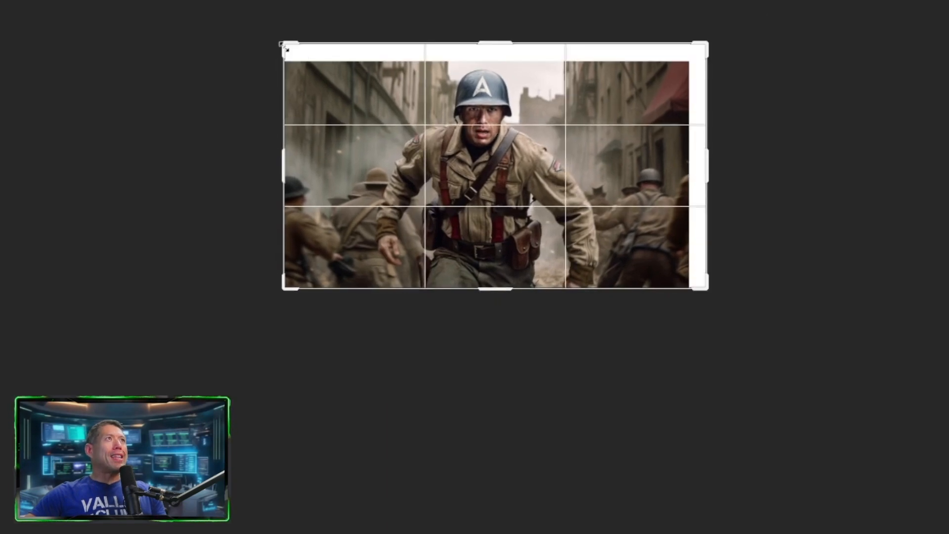
pyautogui.moveTo(285, 46)
pyautogui.mouseDown()
pyautogui.moveTo(273, 34)
pyautogui.moveTo(275, 47)
pyautogui.mouseUp()
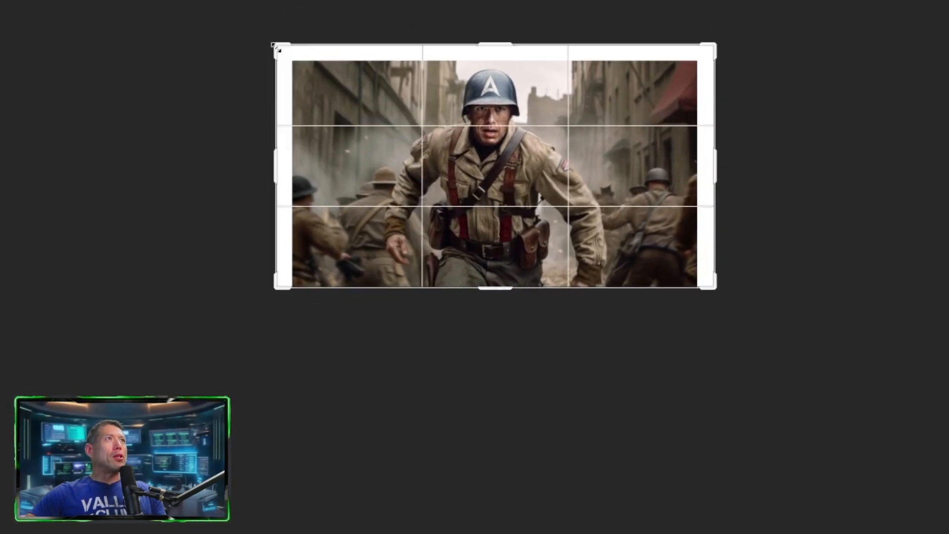
pyautogui.moveTo(501, 290); pyautogui.dragTo(498, 384)
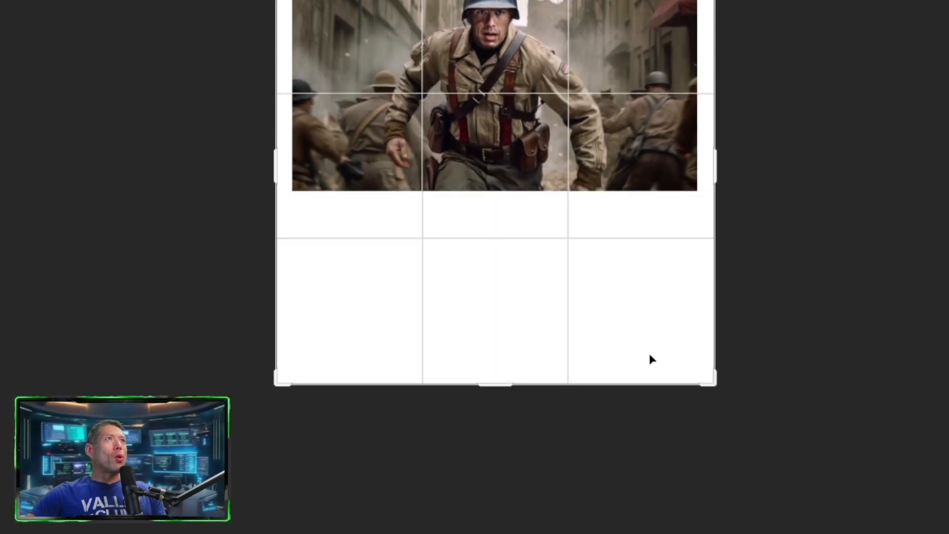
pyautogui.press('Return')
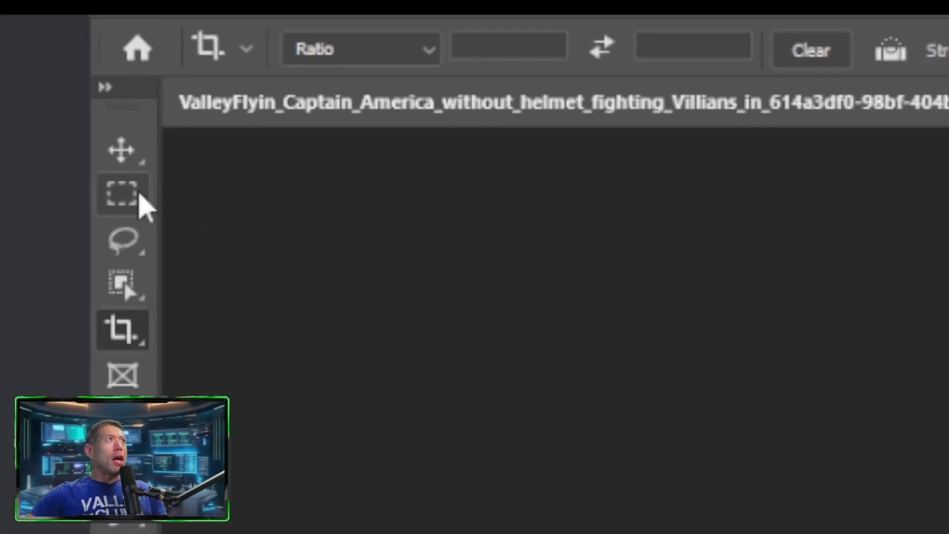
# Marquee-select just inside the photo's edges, invert the selection, and fill the blank canvas using Generative Fill with an empty prompt
pyautogui.click(133, 194)
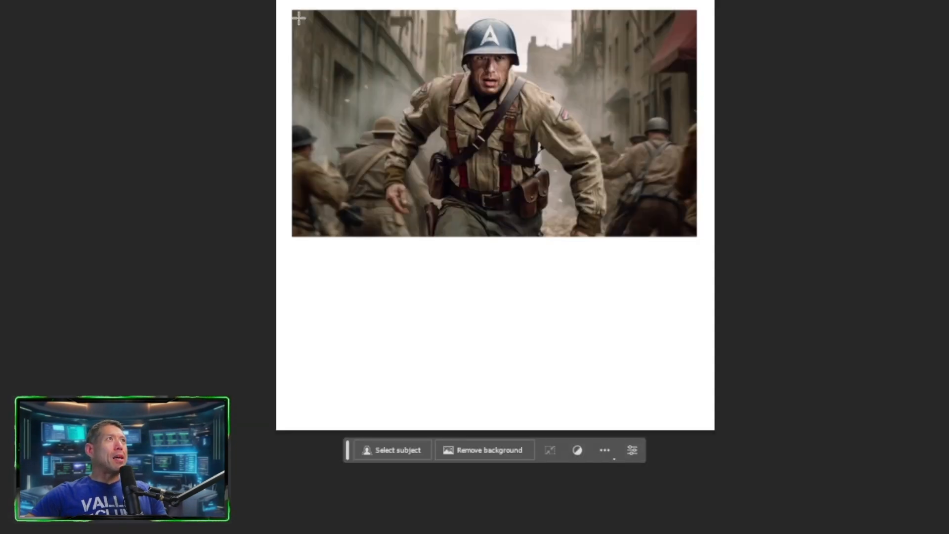
pyautogui.moveTo(296, 15); pyautogui.dragTo(463, 45)
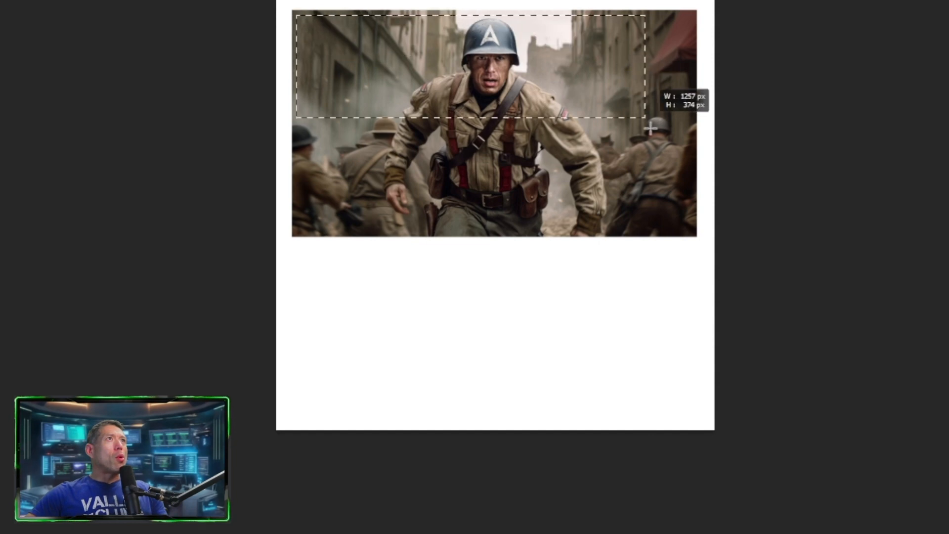
pyautogui.moveTo(689, 193); pyautogui.dragTo(691, 228)
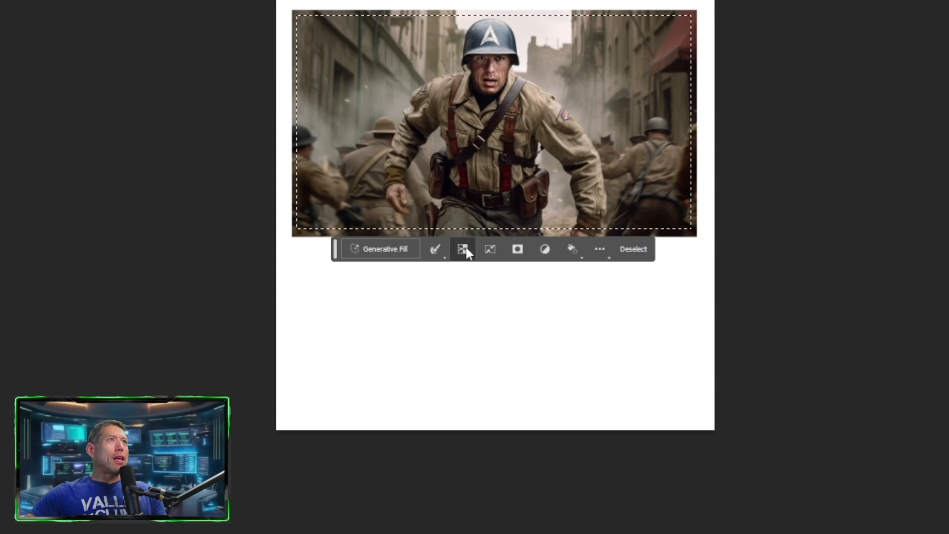
pyautogui.click(463, 249)
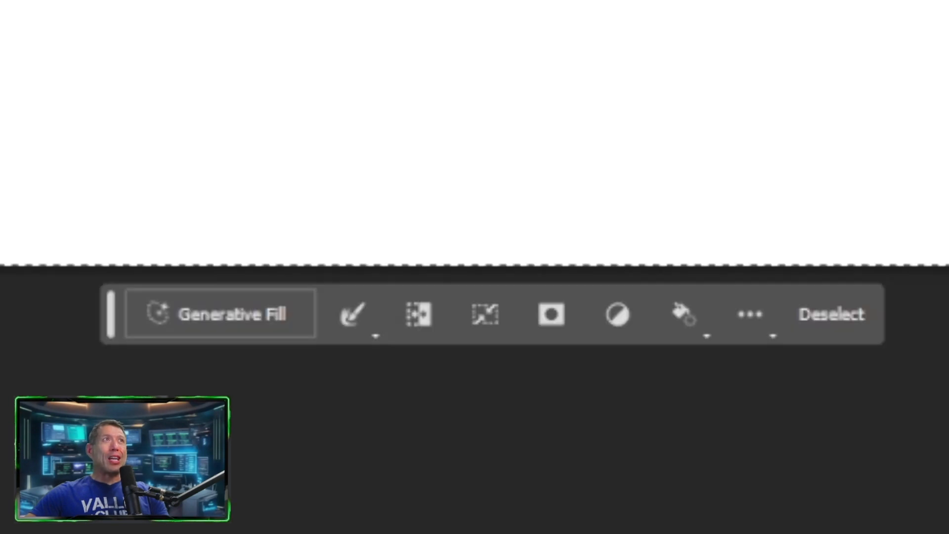
pyautogui.click(394, 452)
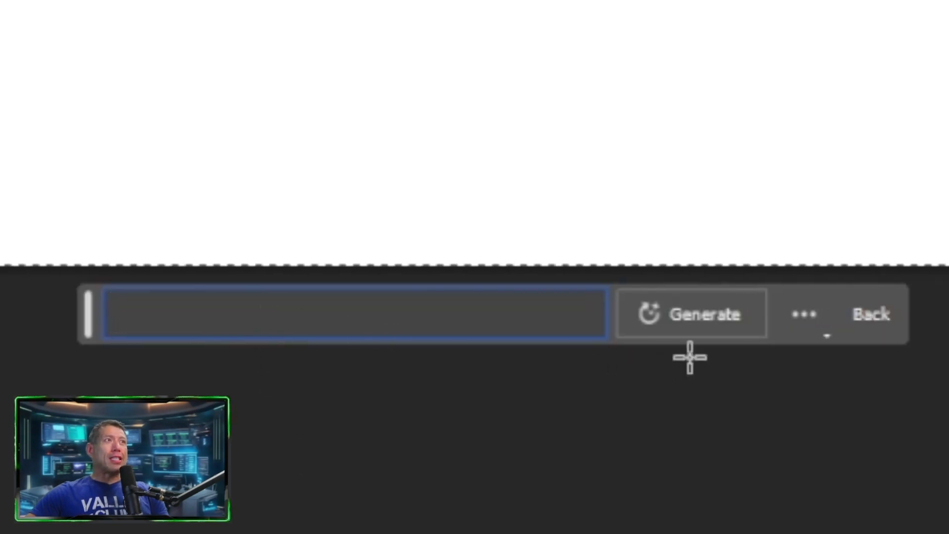
pyautogui.click(711, 325)
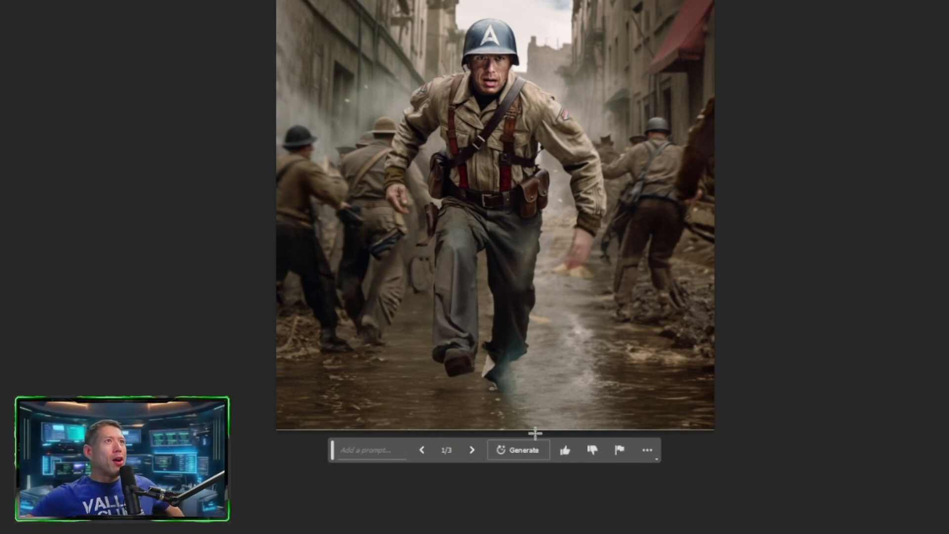
# Compare the three expanded-scene variations and return to the first one
pyautogui.click(473, 449)
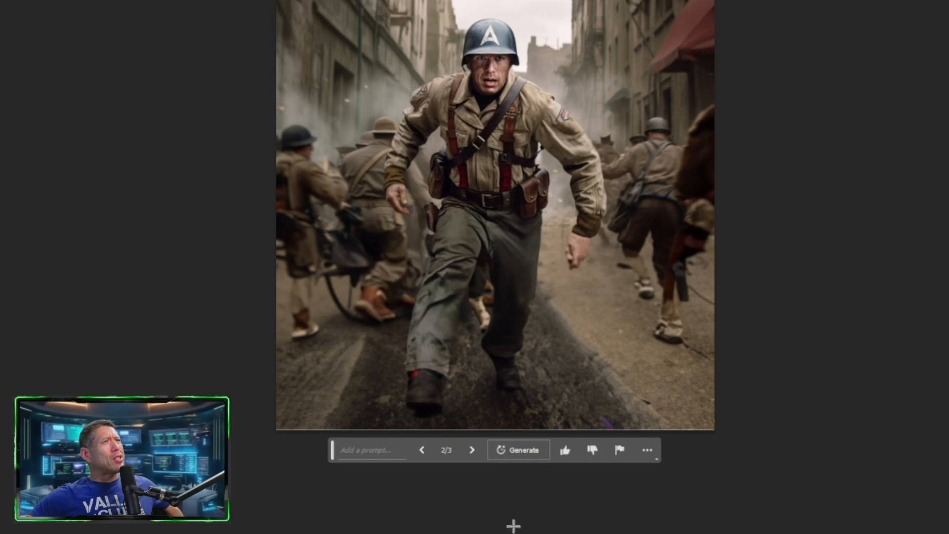
pyautogui.click(471, 454)
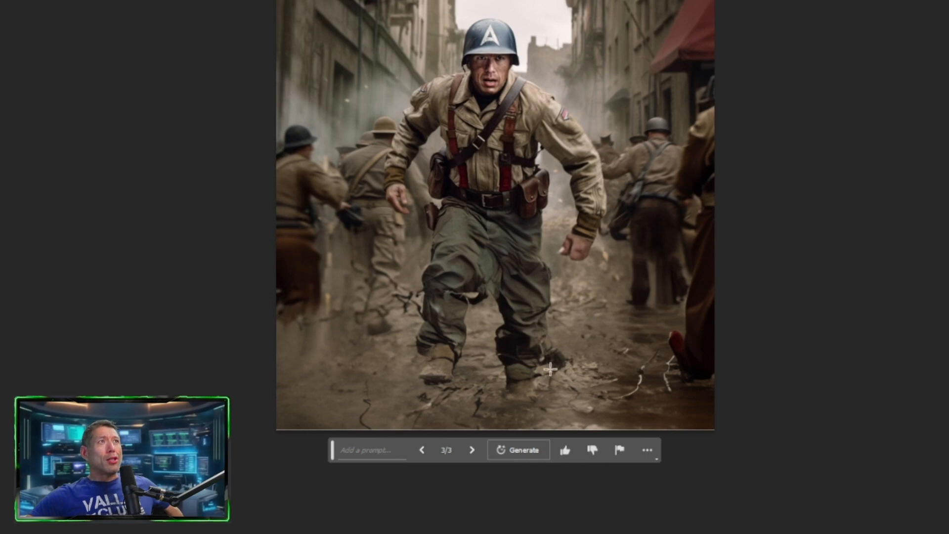
pyautogui.click(477, 451)
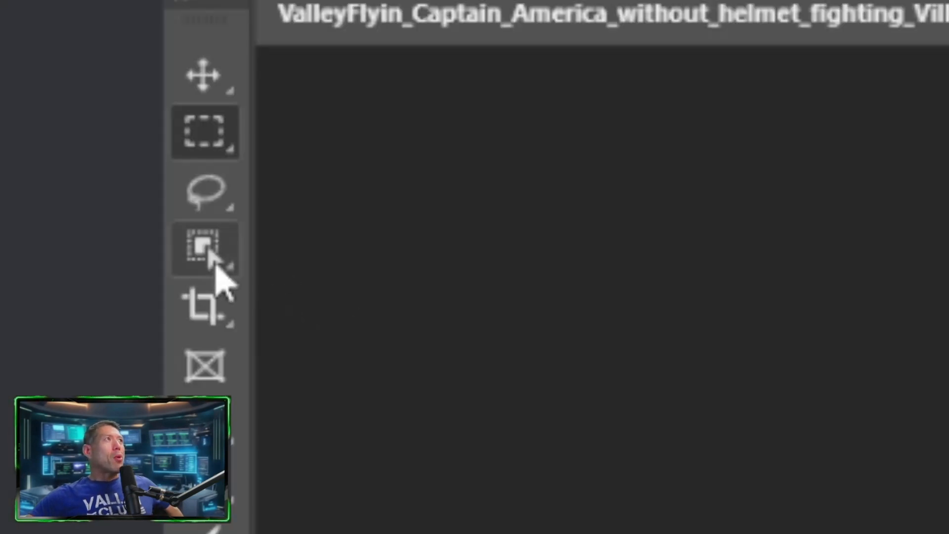
# Select the street ground around the soldiers with the Object Selection tool and expand the selection by 10 pixels
pyautogui.click(216, 250)
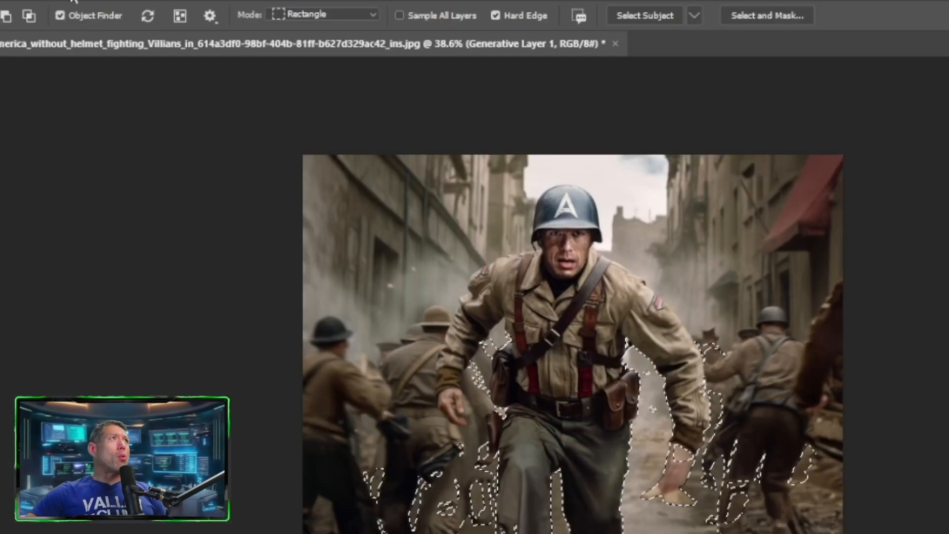
pyautogui.click(64, 1)
pyautogui.moveTo(133, 260)
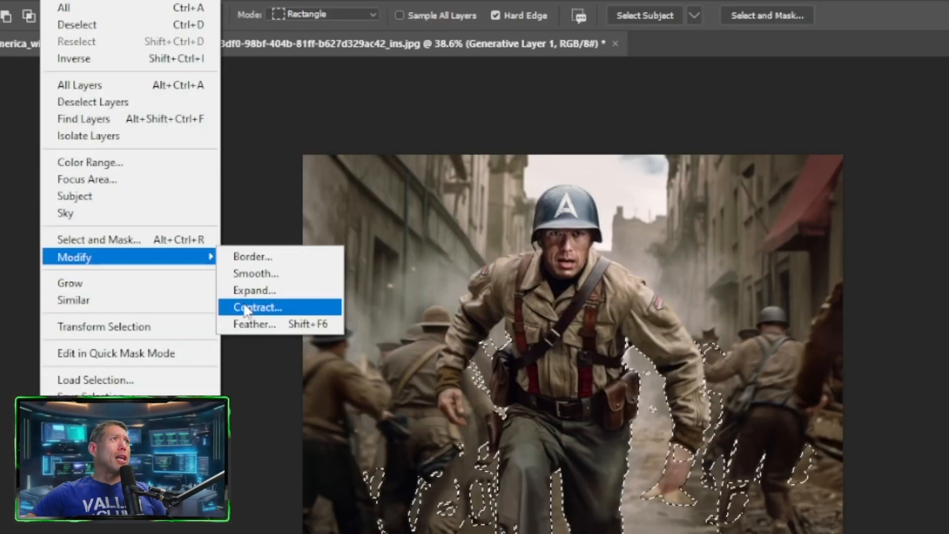
pyautogui.click(261, 289)
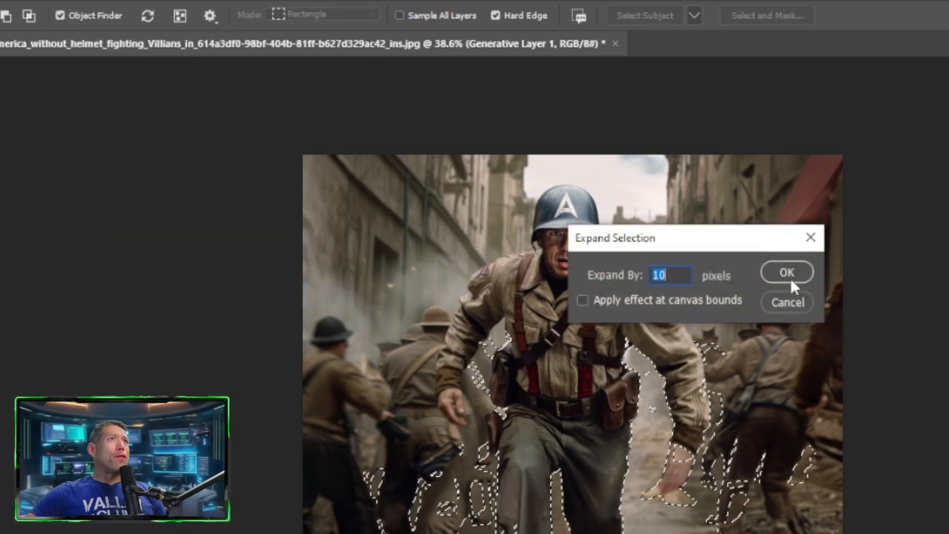
pyautogui.click(790, 275)
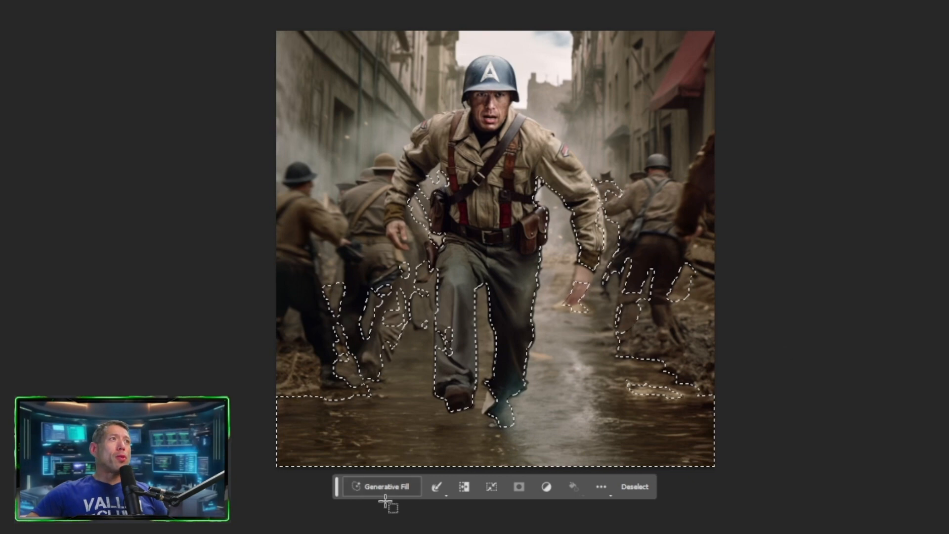
# Replace the selected ground using Generative Fill with the prompt "green grass"
pyautogui.click(402, 488)
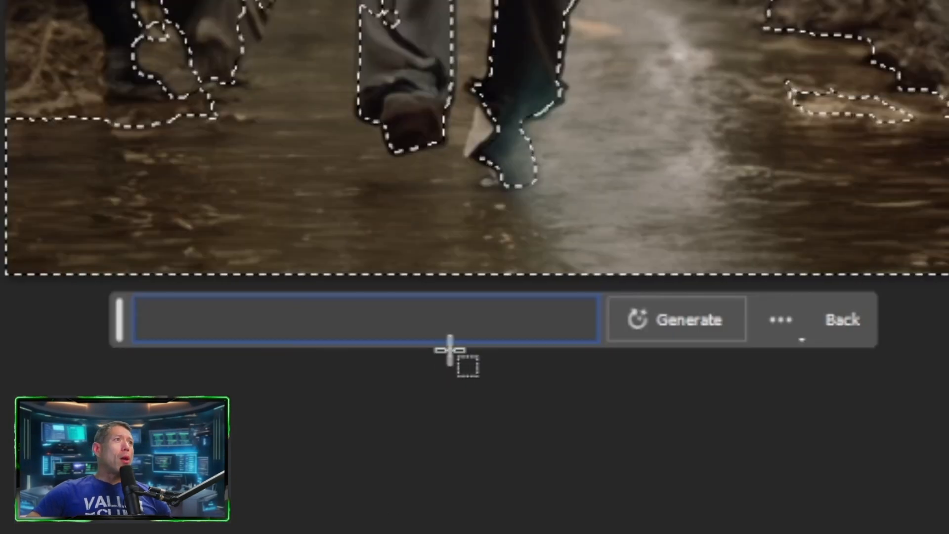
pyautogui.write('green gras')
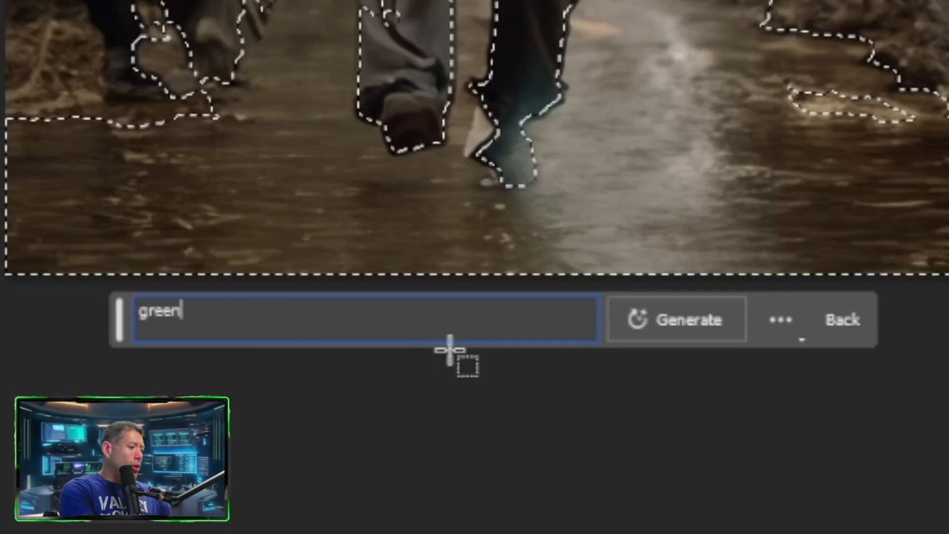
pyautogui.write('s')
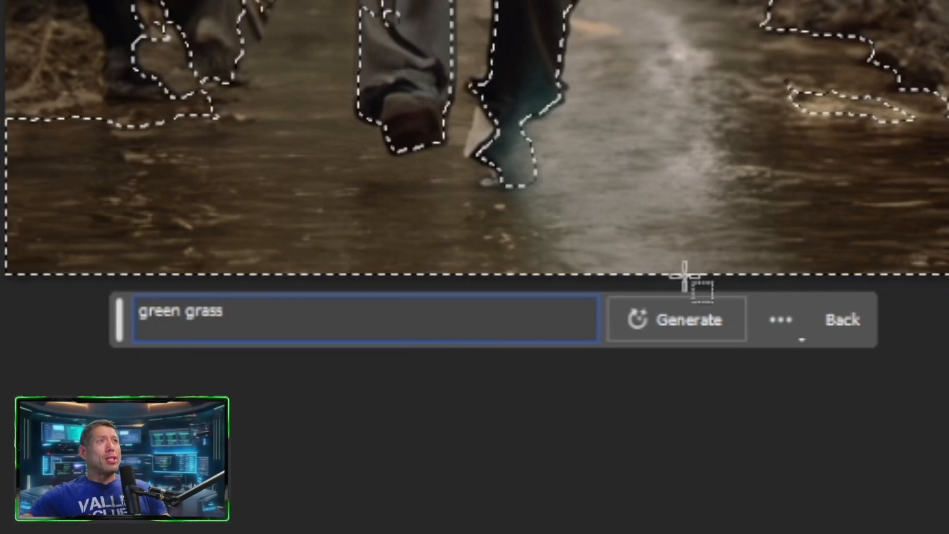
pyautogui.click(723, 330)
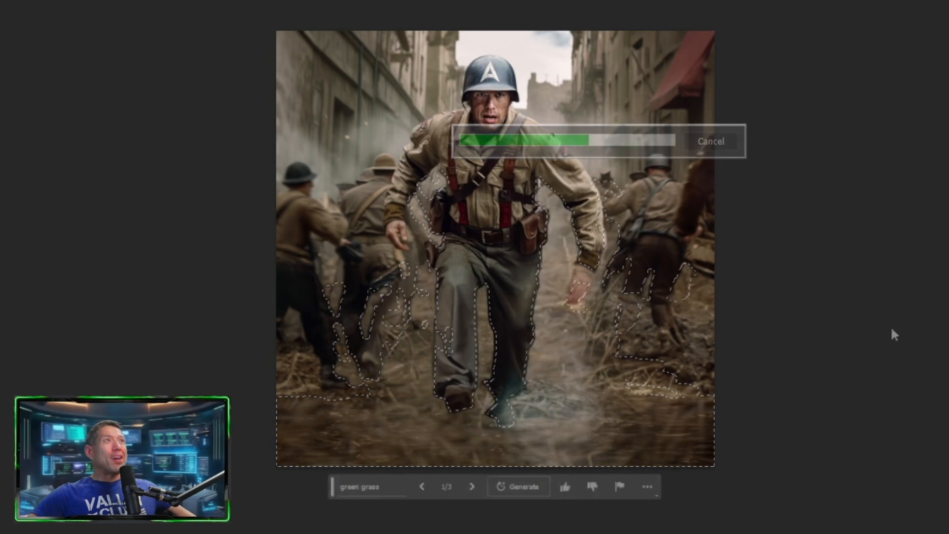
# Compare the three green grass variations and choose the second one
pyautogui.click(472, 487)
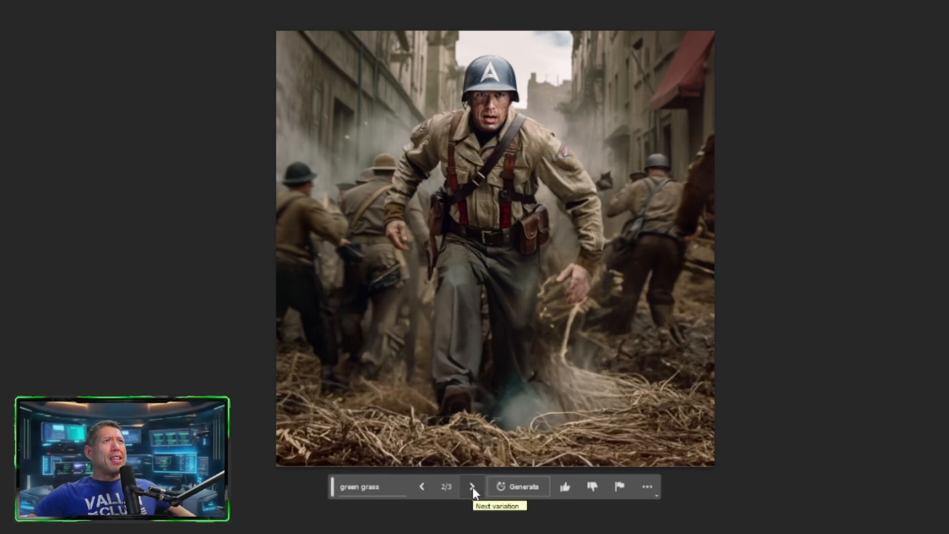
pyautogui.click(473, 487)
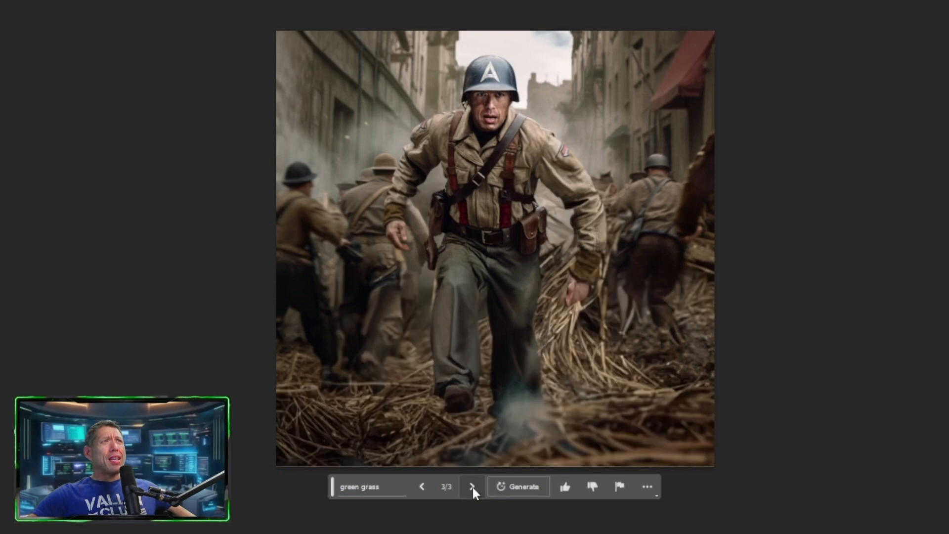
pyautogui.click(472, 487)
pyautogui.click(473, 487)
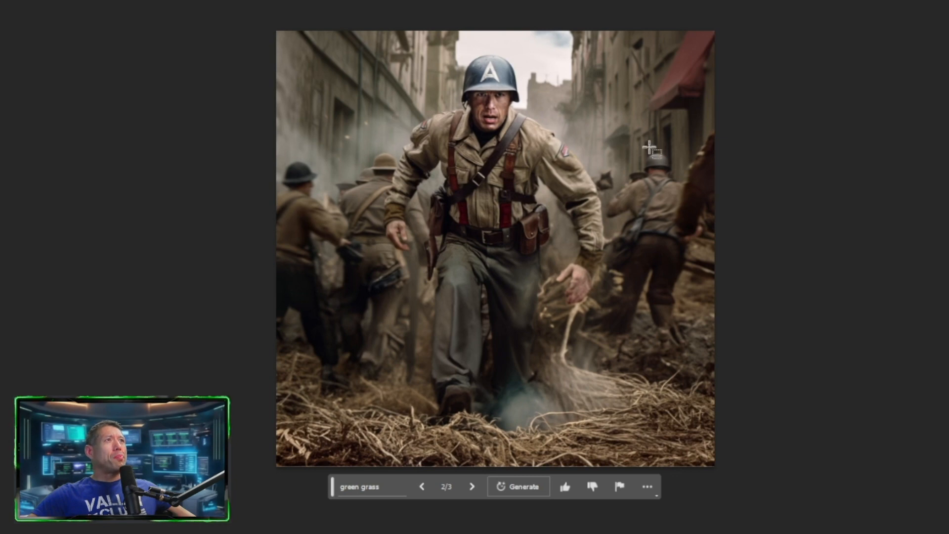
# Select the building background behind the soldiers with the Object Selection tool and expand the selection
pyautogui.click(642, 108)
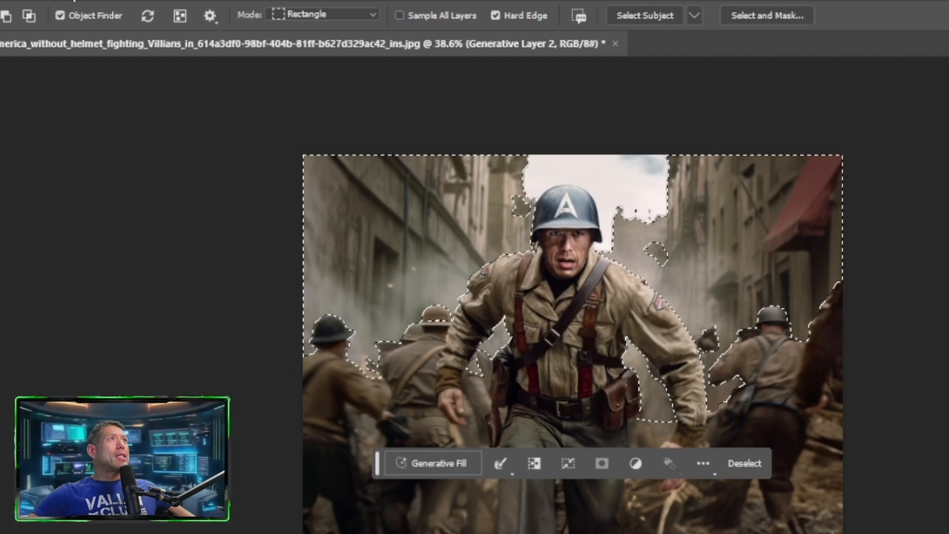
pyautogui.click(53, 1)
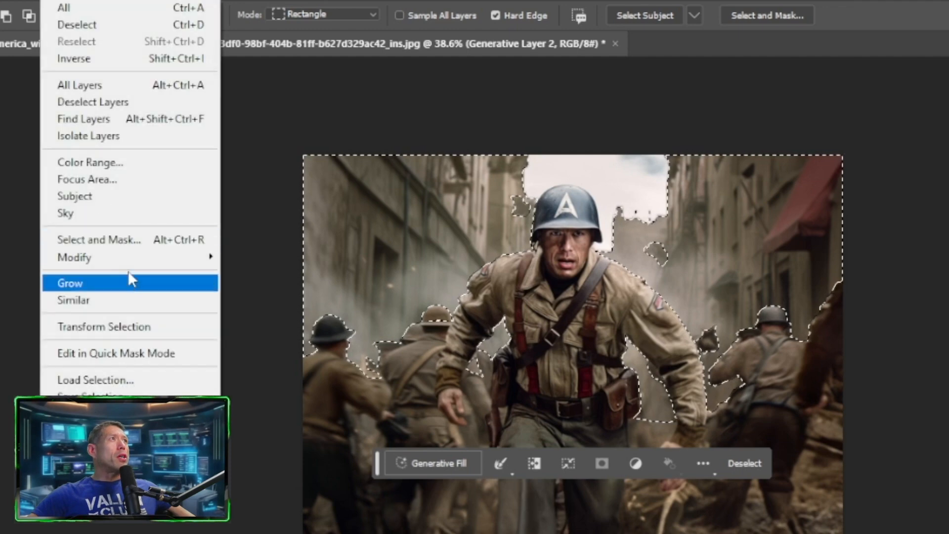
pyautogui.moveTo(207, 260)
pyautogui.click(267, 292)
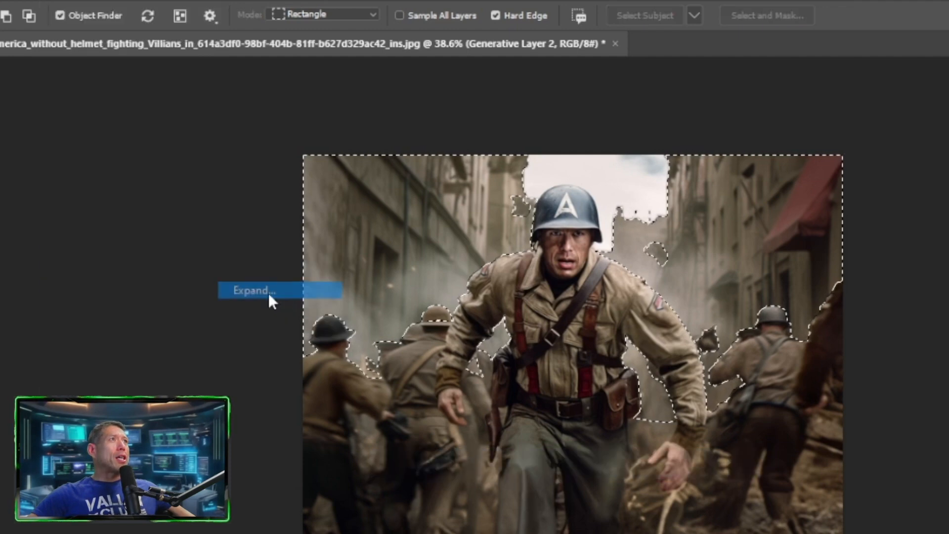
pyautogui.click(784, 270)
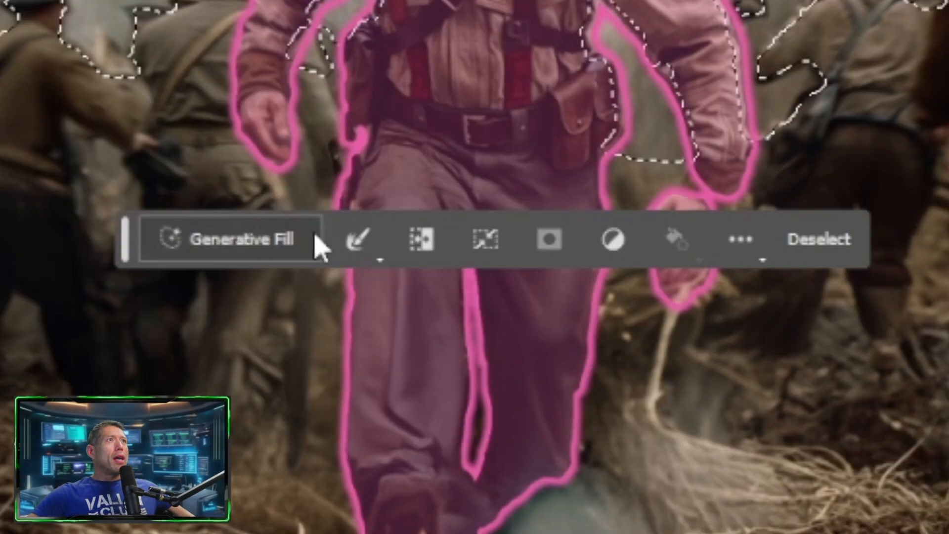
# Replace the selected building background using Generative Fill with the prompt "tropical beach with palm trees"
pyautogui.click(472, 467)
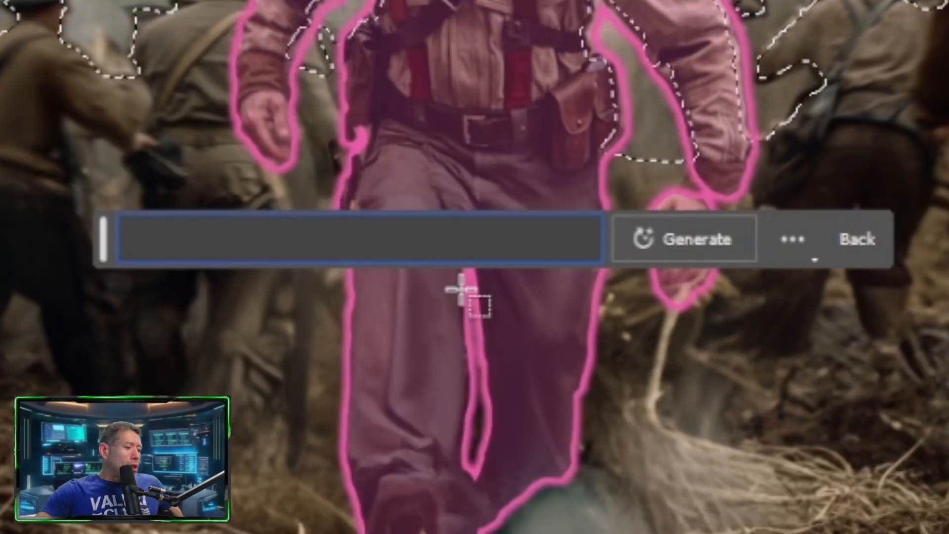
pyautogui.write('tropic')
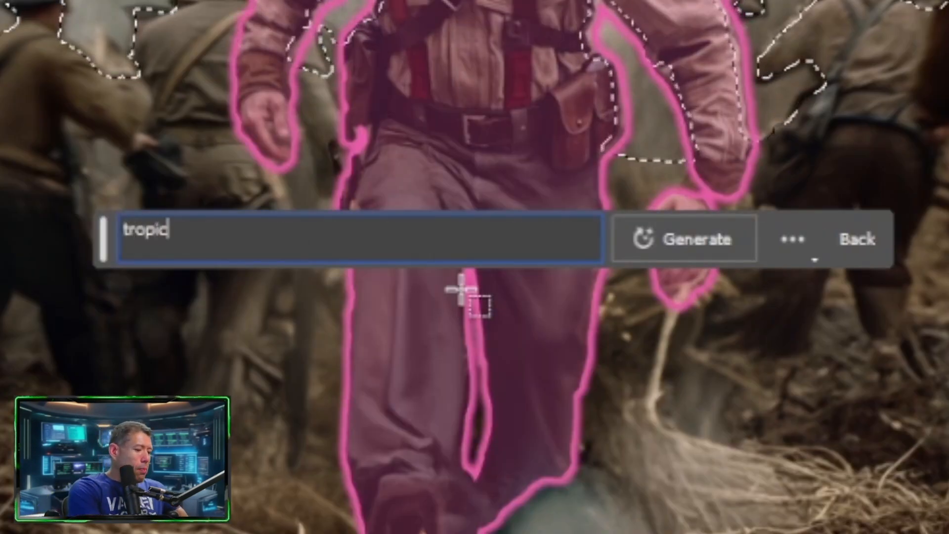
pyautogui.write('al beach wit')
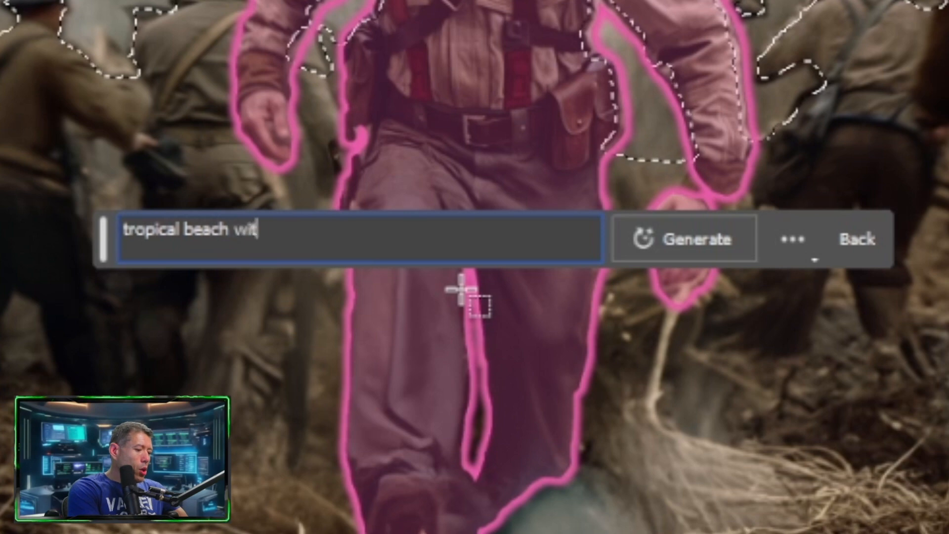
pyautogui.write('h palm tre')
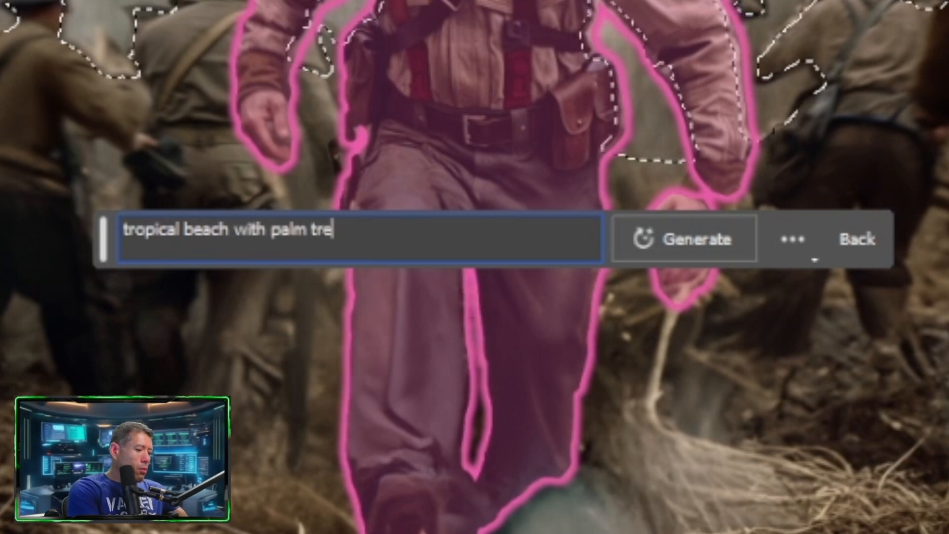
pyautogui.write('es')
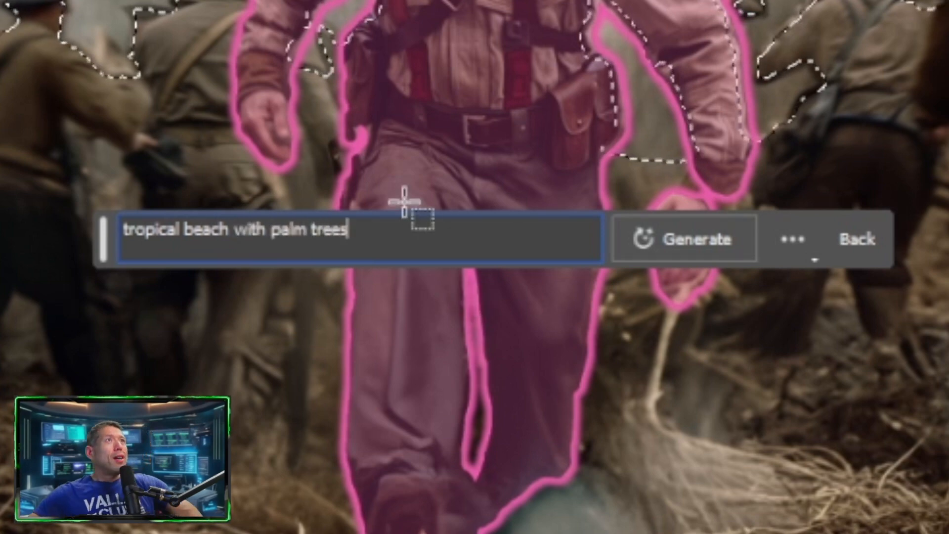
pyautogui.click(684, 238)
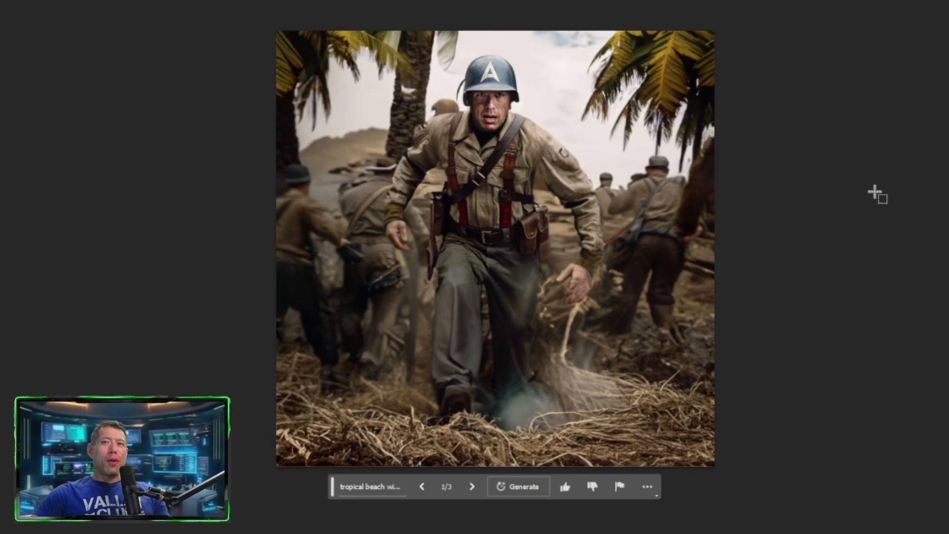
# Compare the three tropical beach variations, return to the first one, and inspect it up close
pyautogui.click(471, 487)
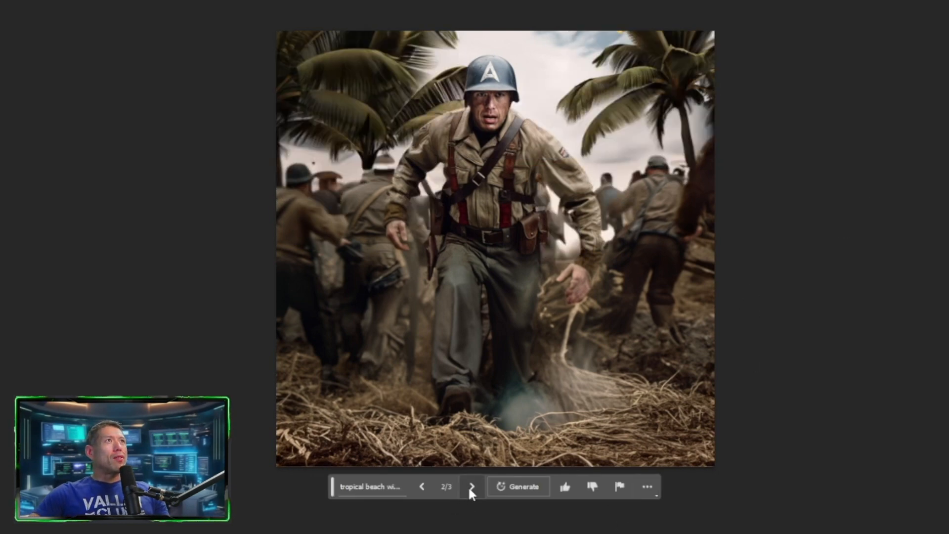
pyautogui.click(471, 488)
pyautogui.click(472, 487)
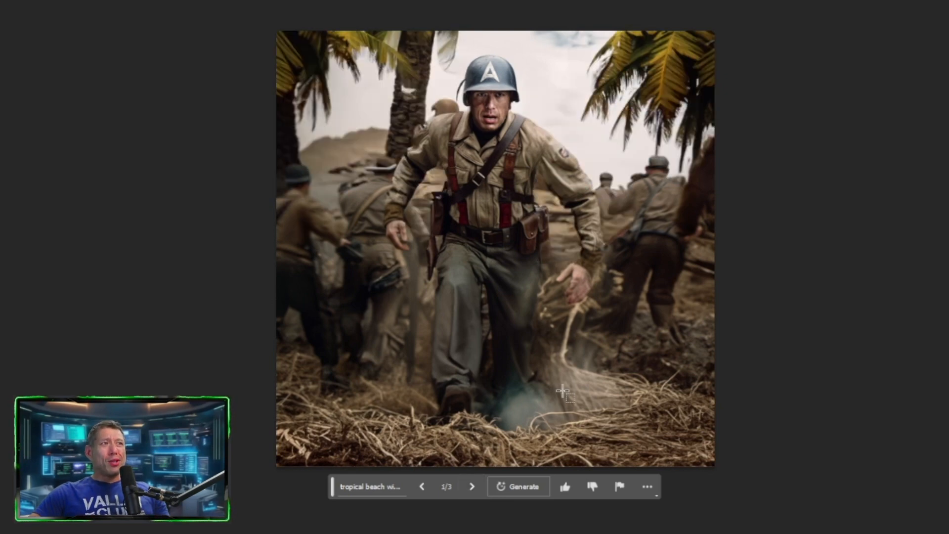
pyautogui.scroll(3, 755, 268)
pyautogui.scroll(2, 865, 218)
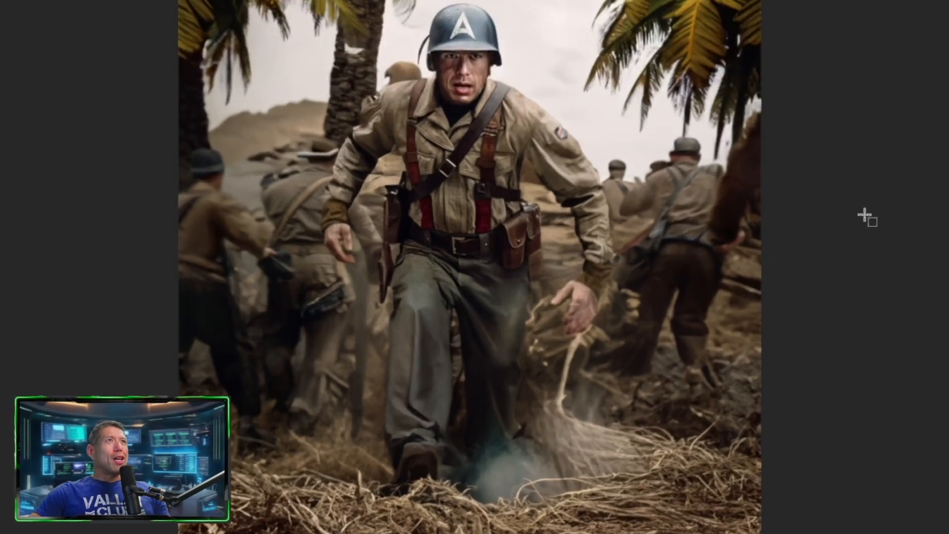
pyautogui.scroll(1, 866, 218)
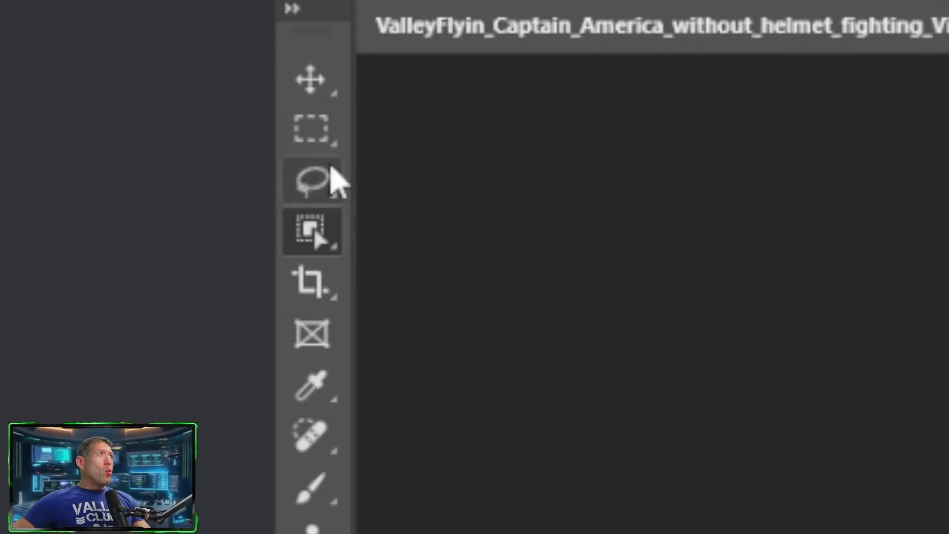
# Draw a Lasso selection loosely around the running soldier's jacket and both sleeves, leaving out his face and hands
pyautogui.click(326, 181)
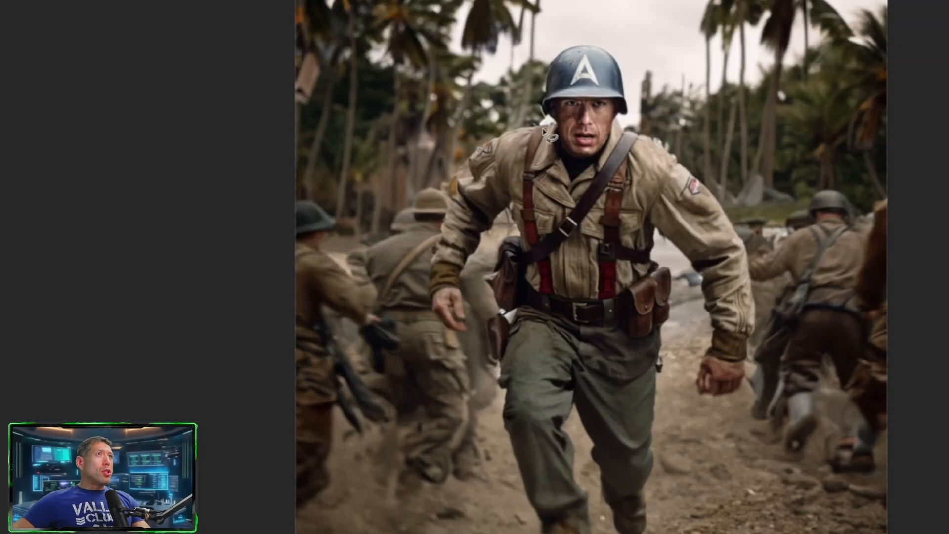
pyautogui.moveTo(555, 123); pyautogui.dragTo(473, 124)
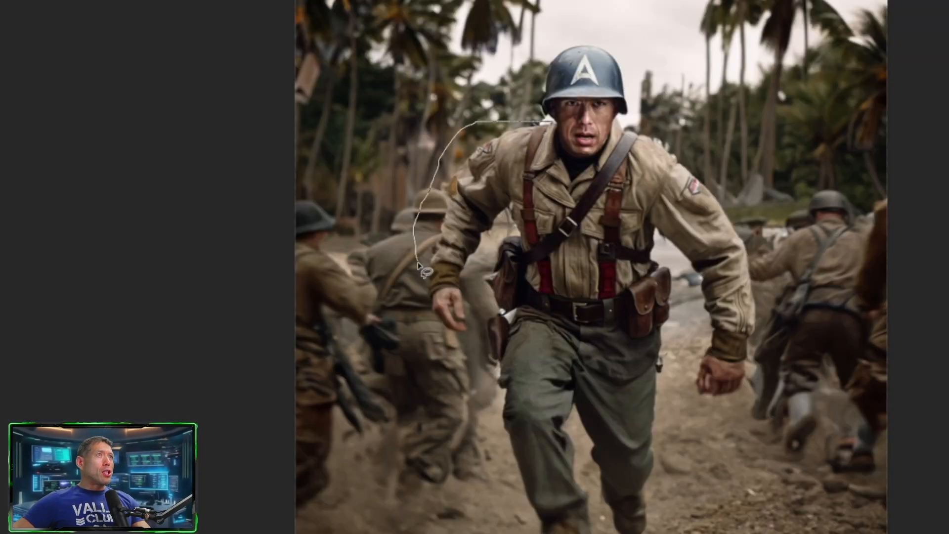
pyautogui.moveTo(418, 267)
pyautogui.mouseDown()
pyautogui.moveTo(440, 293)
pyautogui.moveTo(463, 284)
pyautogui.moveTo(494, 215)
pyautogui.moveTo(508, 215)
pyautogui.moveTo(497, 258)
pyautogui.moveTo(505, 281)
pyautogui.moveTo(530, 294)
pyautogui.moveTo(659, 315)
pyautogui.moveTo(674, 296)
pyautogui.moveTo(667, 236)
pyautogui.moveTo(691, 263)
pyautogui.moveTo(698, 315)
pyautogui.mouseUp()
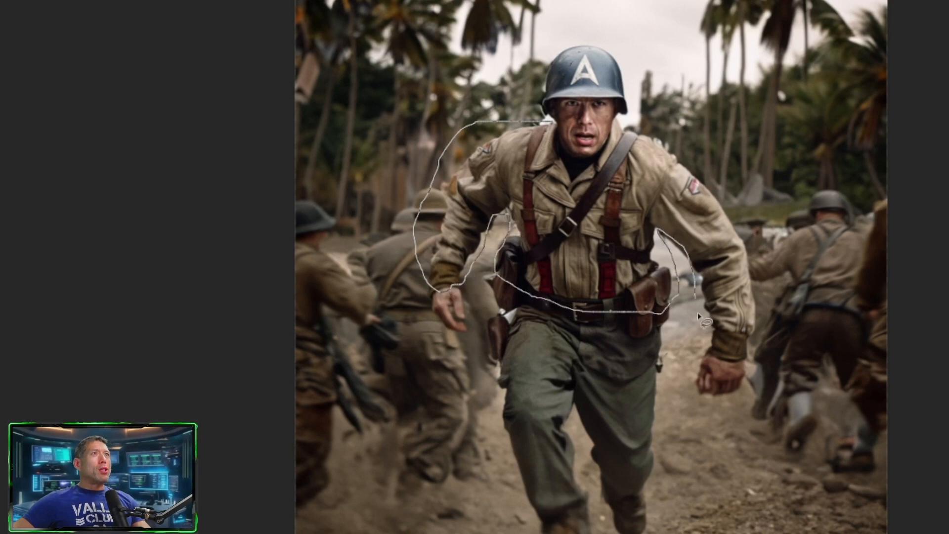
pyautogui.moveTo(710, 354)
pyautogui.mouseDown()
pyautogui.moveTo(757, 350)
pyautogui.moveTo(767, 320)
pyautogui.moveTo(768, 272)
pyautogui.moveTo(728, 205)
pyautogui.moveTo(618, 123)
pyautogui.moveTo(585, 150)
pyautogui.moveTo(552, 140)
pyautogui.mouseUp()
pyautogui.moveTo(548, 123)
pyautogui.mouseDown()
pyautogui.moveTo(522, 117)
pyautogui.moveTo(467, 127)
pyautogui.mouseUp()
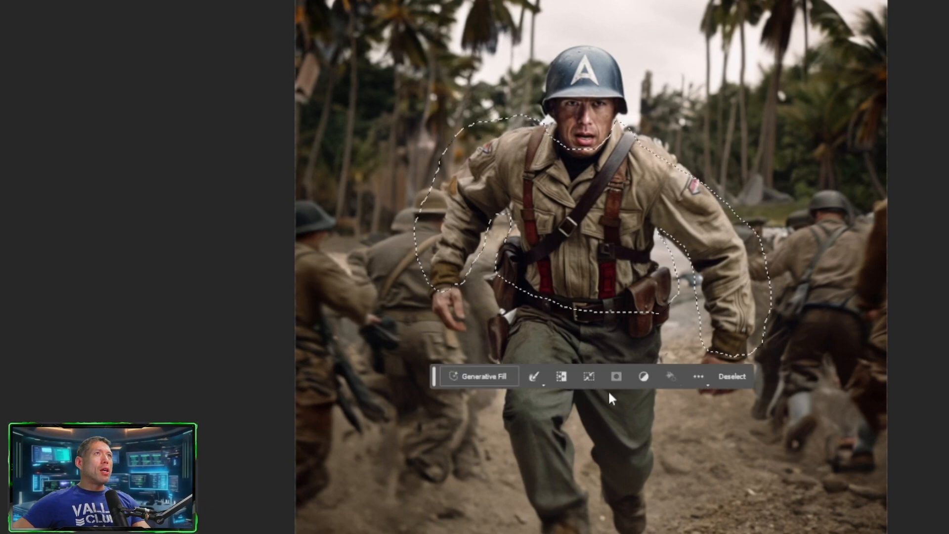
# Replace the selected jacket using Generative Fill with the prompt "suit and tie"
pyautogui.click(482, 374)
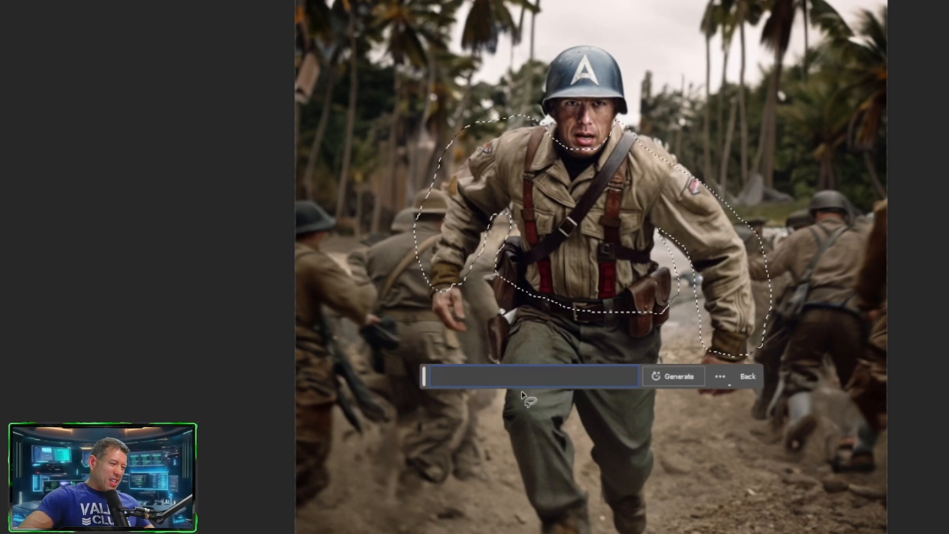
pyautogui.write('suit and tie')
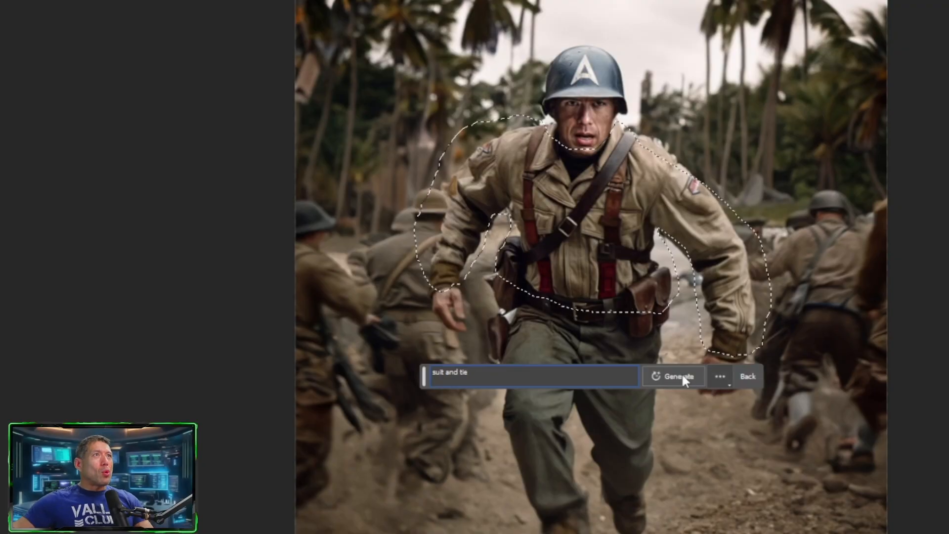
pyautogui.click(717, 303)
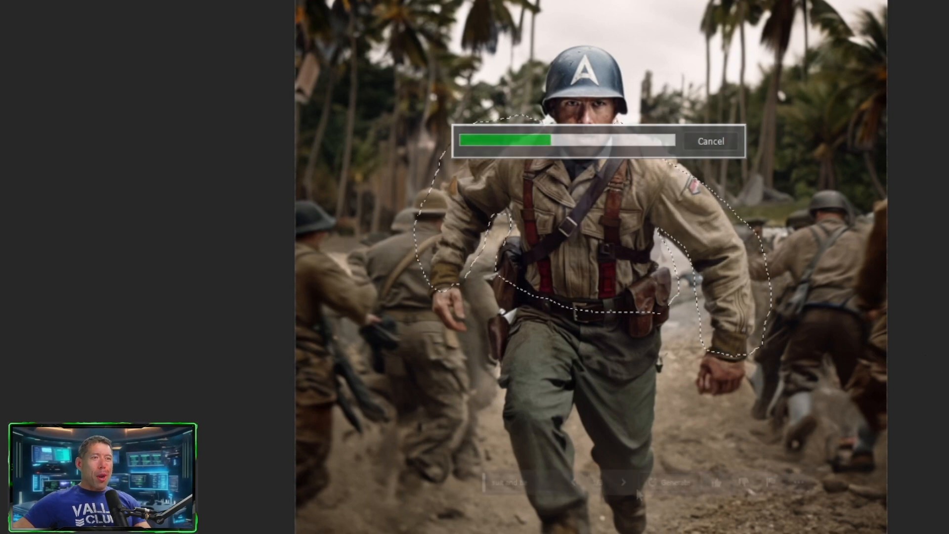
# Compare the three suit and tie variations on the running soldier
pyautogui.click(624, 483)
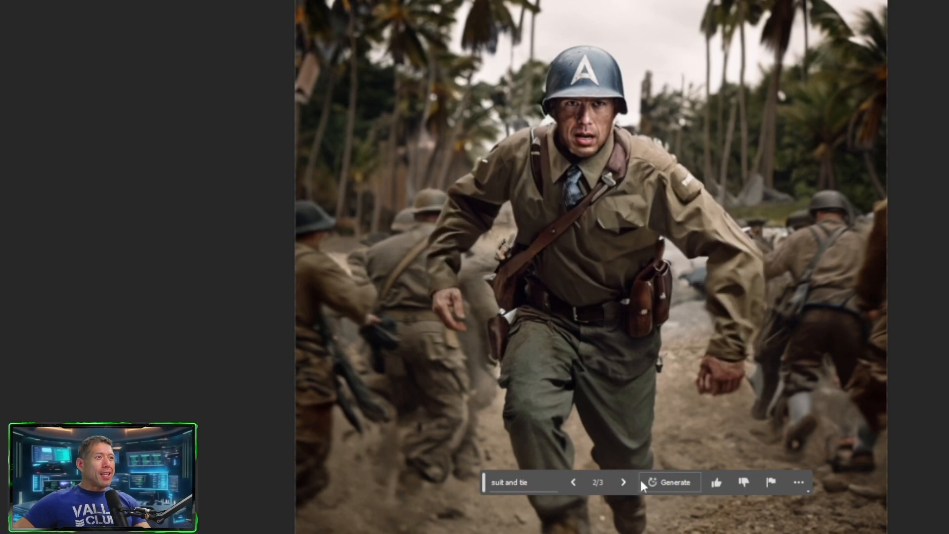
pyautogui.click(624, 483)
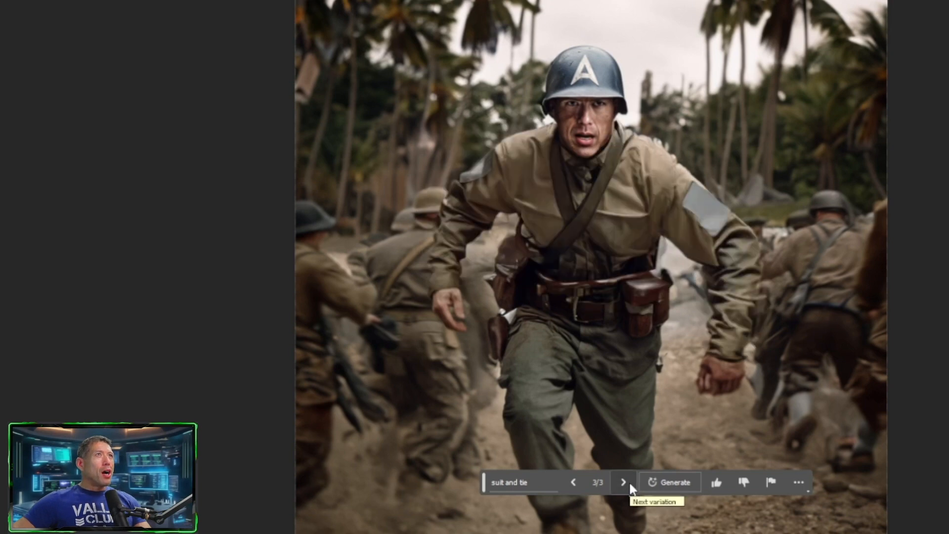
pyautogui.click(630, 486)
pyautogui.click(630, 484)
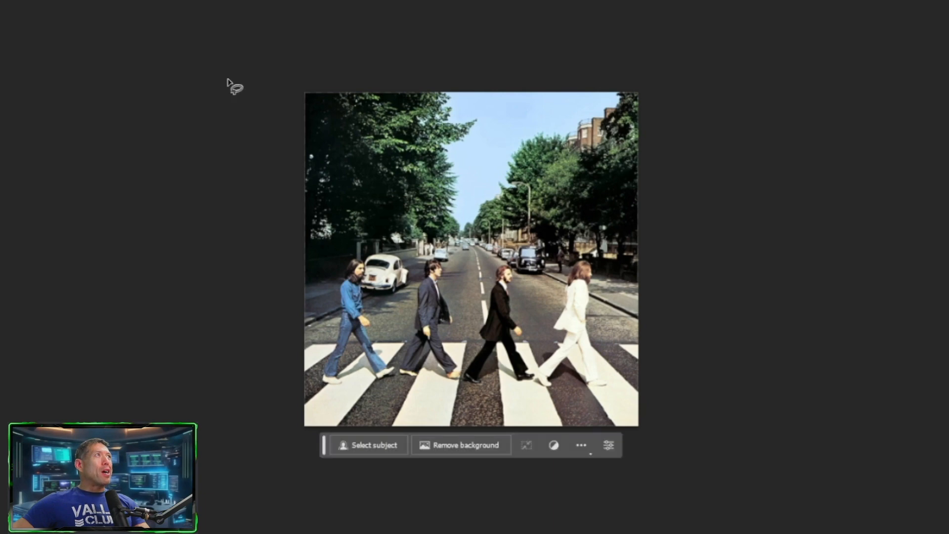
# Extend the canvas of the crosswalk photo with the Crop tool, widely on both sides and slightly above and below
pyautogui.press('c')
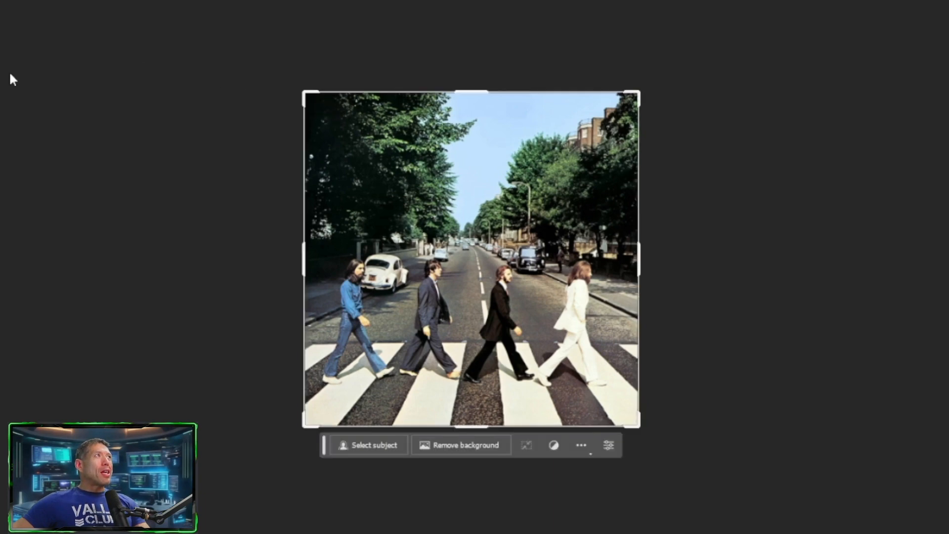
pyautogui.moveTo(305, 97); pyautogui.dragTo(190, 107)
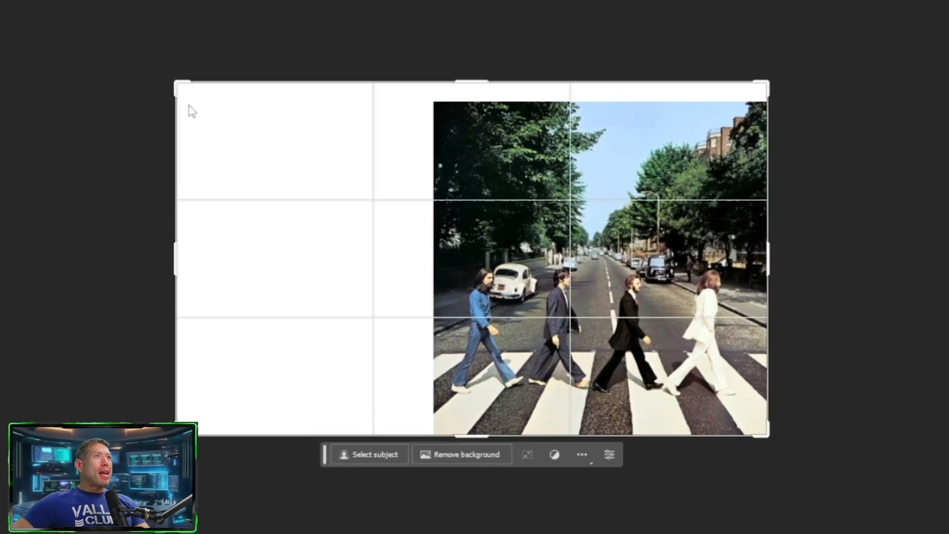
pyautogui.moveTo(774, 252); pyautogui.dragTo(929, 251)
pyautogui.moveTo(472, 437); pyautogui.dragTo(470, 456)
pyautogui.press('Return')
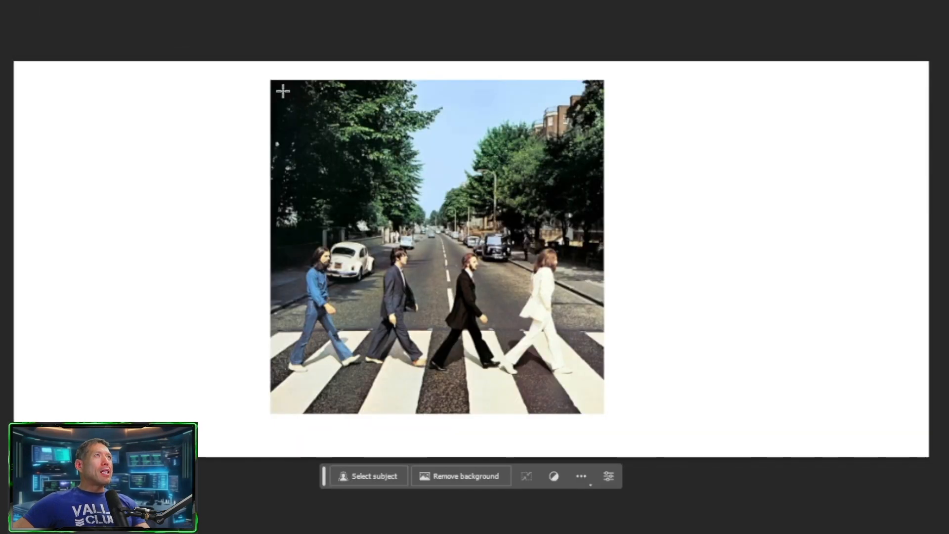
# Select the blank canvas plus a thin edge of the crosswalk photo by inverting an inner rectangle, and run Generative Fill without a prompt
pyautogui.moveTo(281, 88); pyautogui.dragTo(600, 408)
pyautogui.click(441, 477)
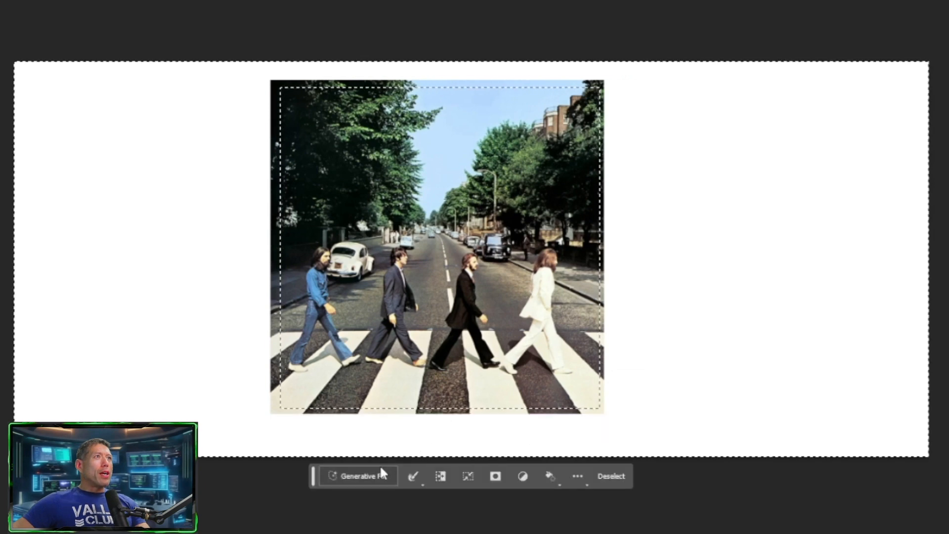
pyautogui.click(379, 476)
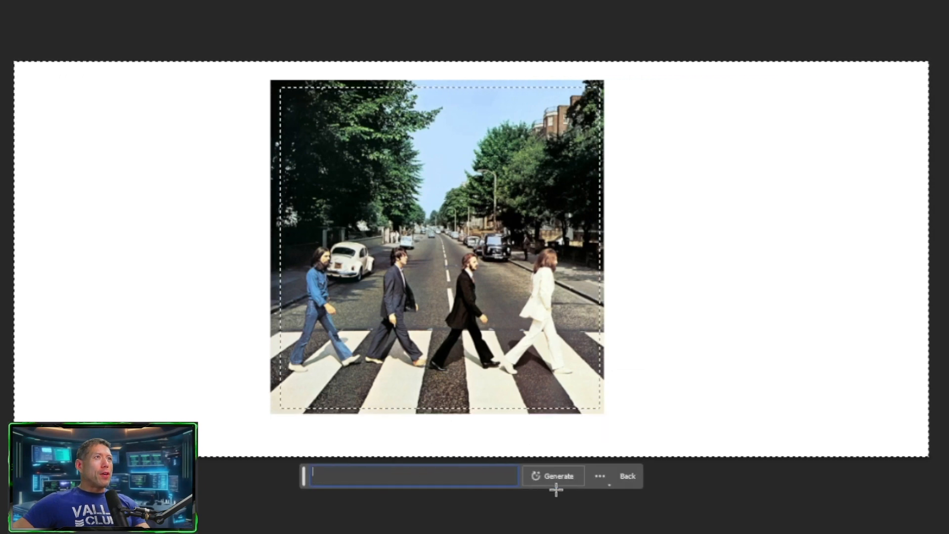
pyautogui.click(565, 477)
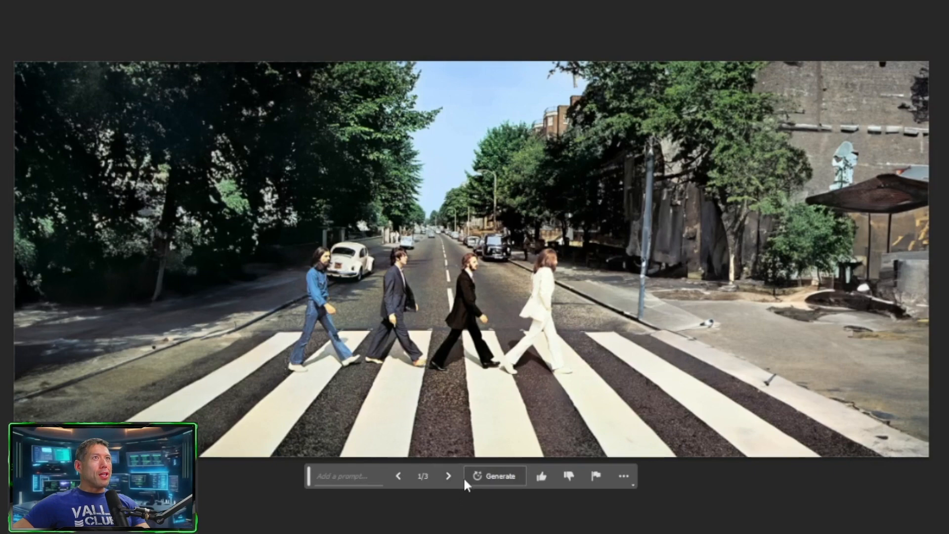
# Compare the three generated extensions of the crosswalk street scene
pyautogui.click(451, 475)
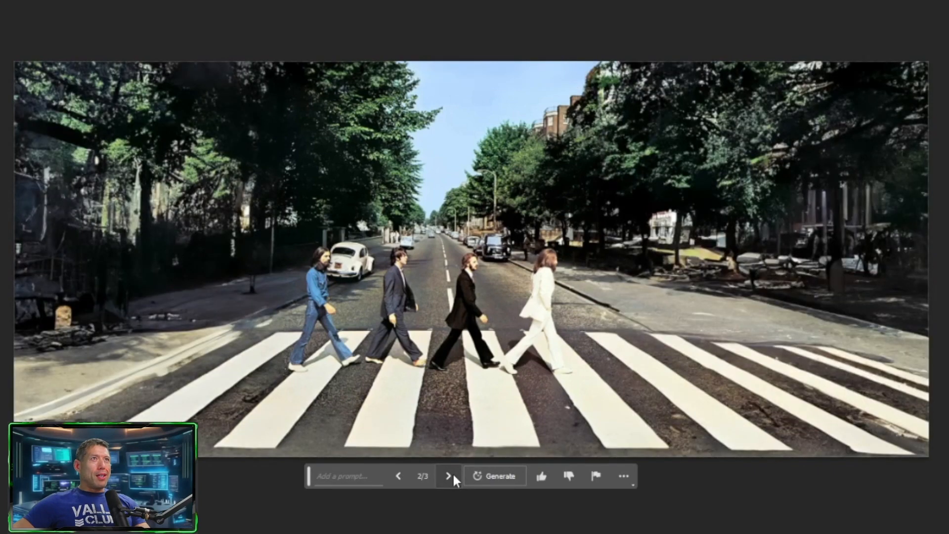
pyautogui.click(452, 476)
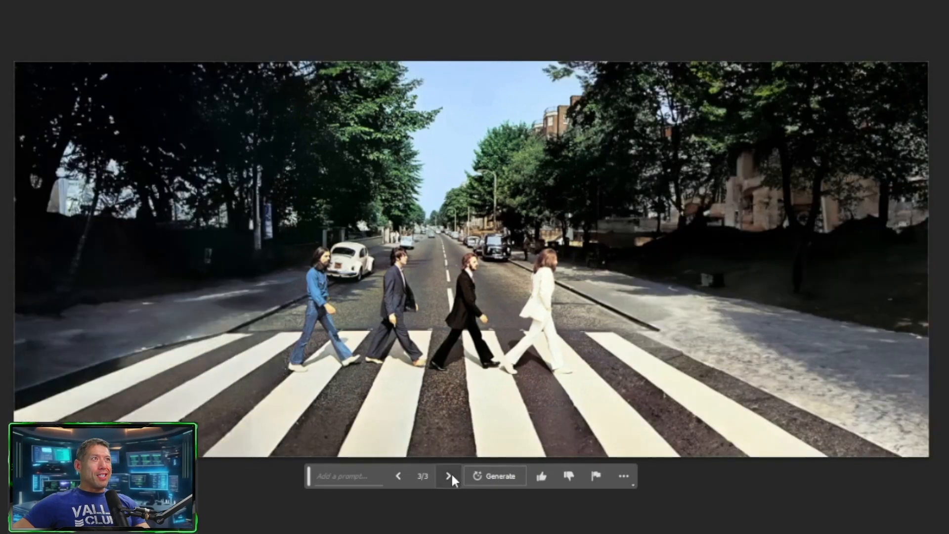
pyautogui.click(451, 476)
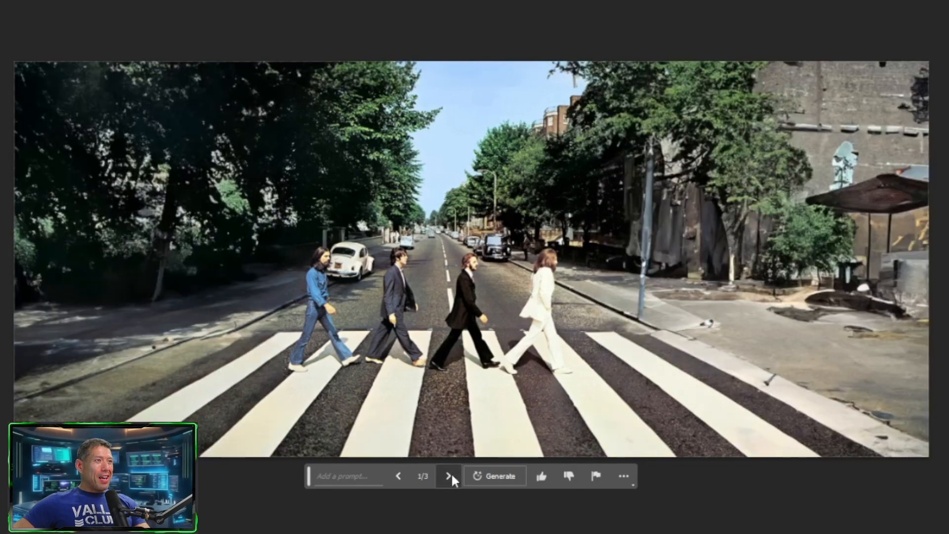
pyautogui.click(451, 474)
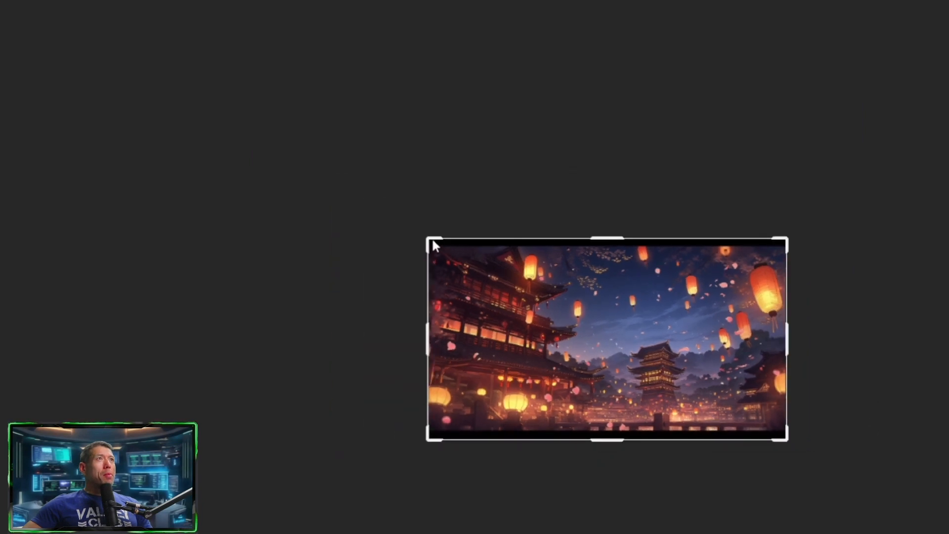
# Extend the lantern night scene's canvas with the Crop tool, mainly above and to the right of the image
pyautogui.moveTo(425, 238); pyautogui.dragTo(177, 133)
pyautogui.moveTo(885, 367); pyautogui.dragTo(406, 322)
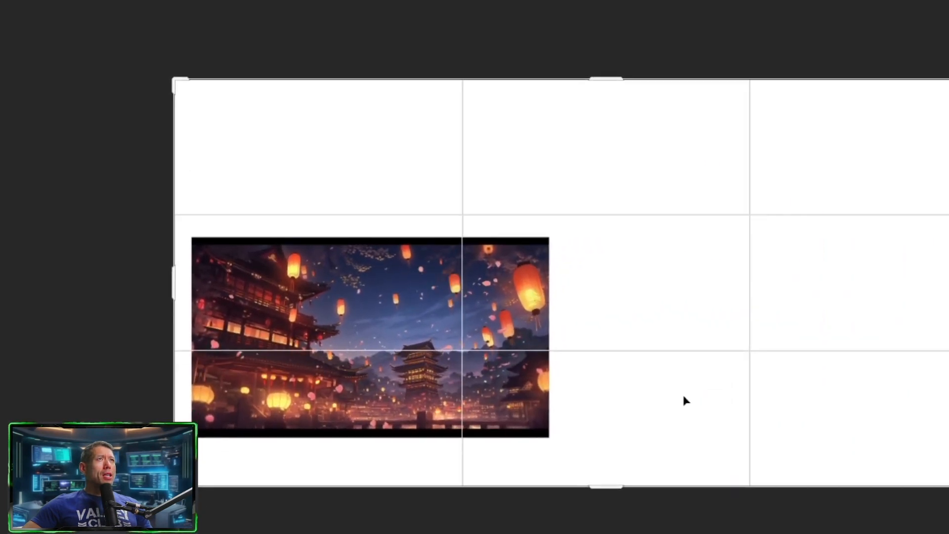
pyautogui.press('Return')
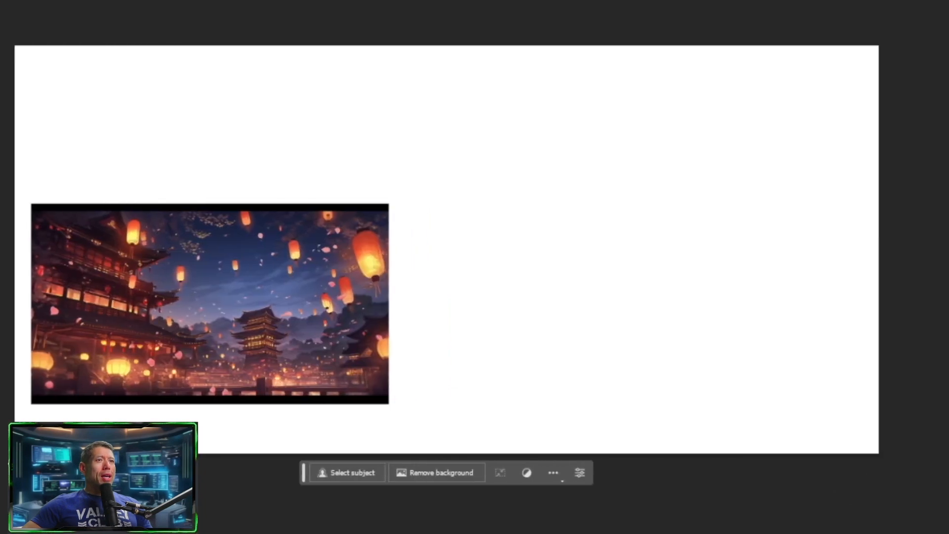
# Place the samurai night sky image in the canvas's upper-right blank area at about X 1621 px, Y 123 px
pyautogui.moveTo(569, 533); pyautogui.dragTo(716, 187)
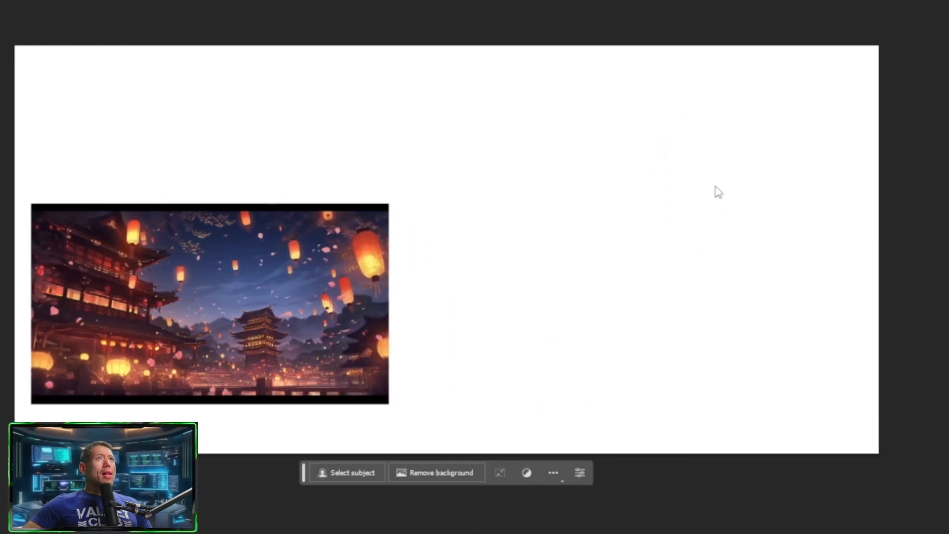
pyautogui.moveTo(512, 228); pyautogui.dragTo(739, 164)
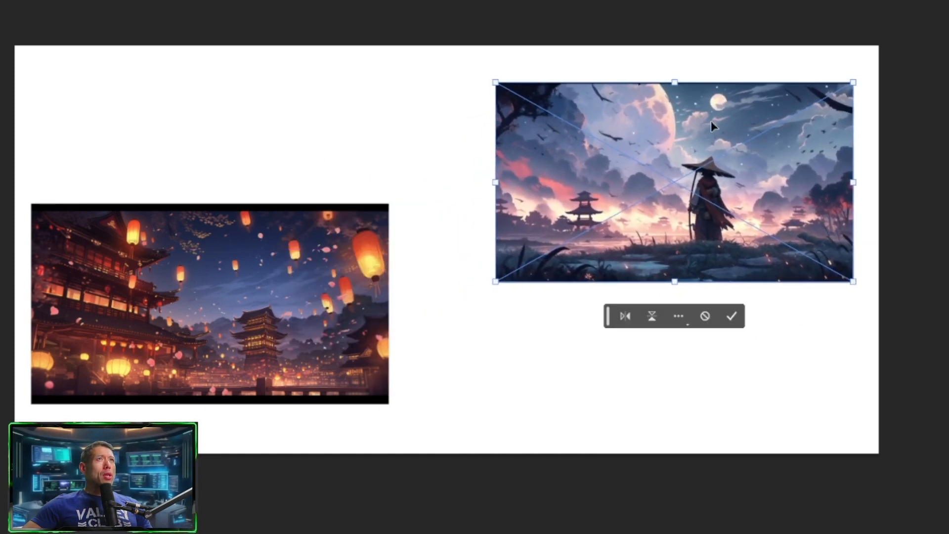
pyautogui.press('Return')
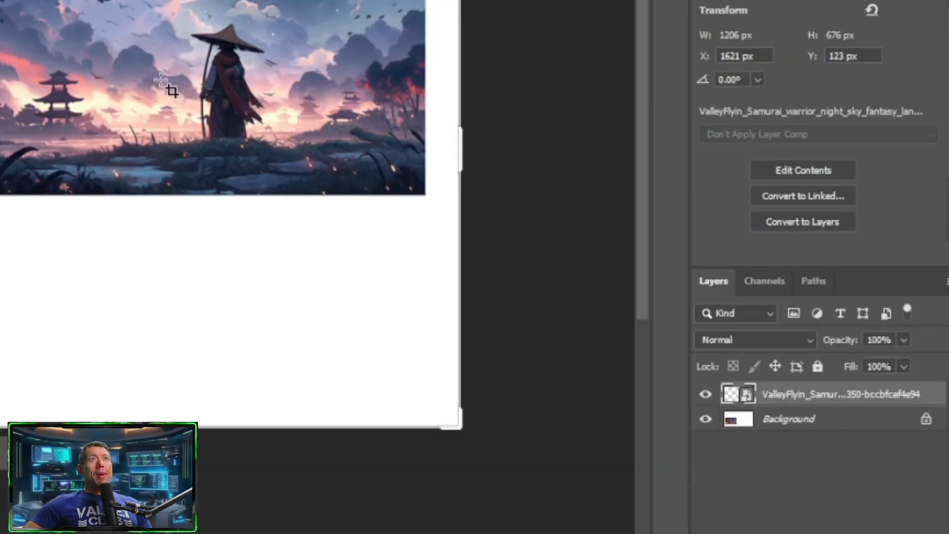
# Merge the samurai image layer with the Background layer
pyautogui.keyDown('shift'); pyautogui.click(853, 421); pyautogui.keyUp('shift')
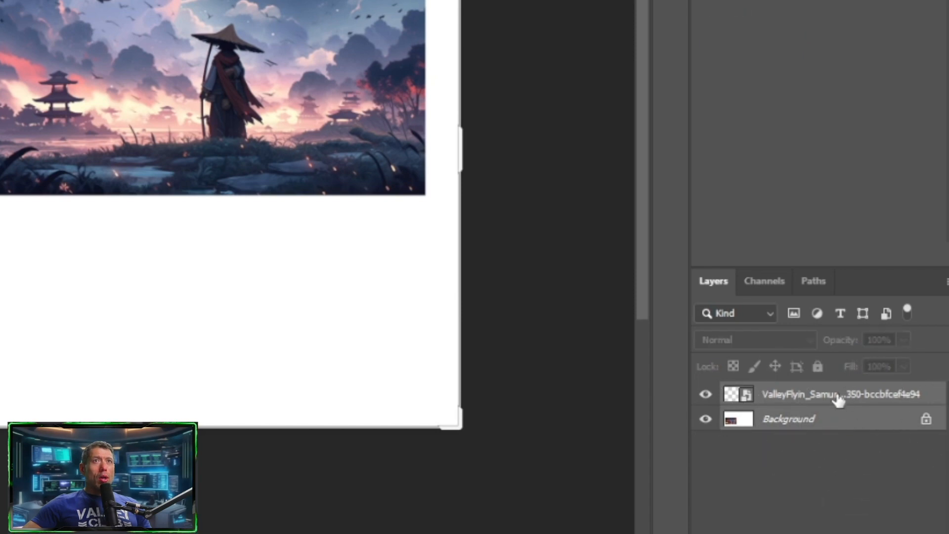
pyautogui.rightClick(838, 399)
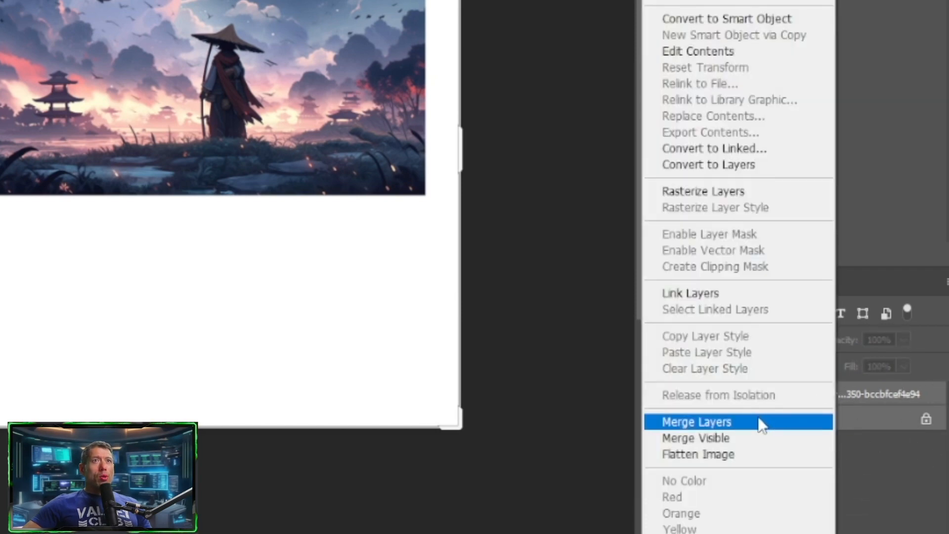
pyautogui.click(737, 436)
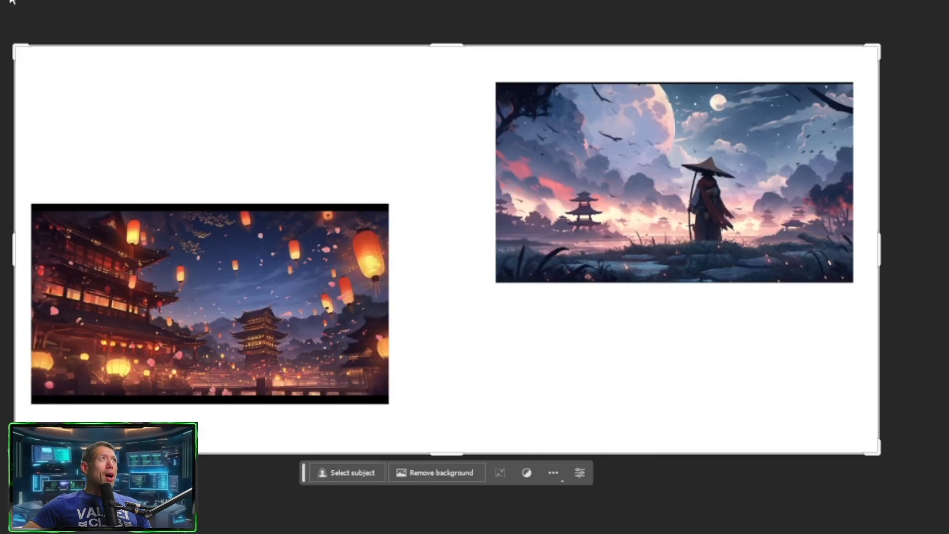
# Select the blank canvas plus thin edges of both images by inverting two inner rectangles, and run Generative Fill without a prompt
pyautogui.press('m')
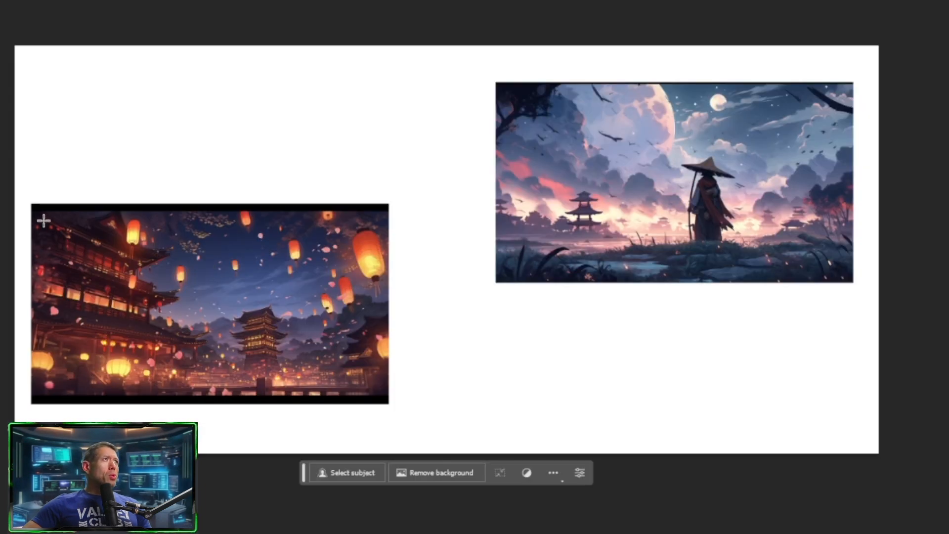
pyautogui.moveTo(41, 216); pyautogui.dragTo(386, 394)
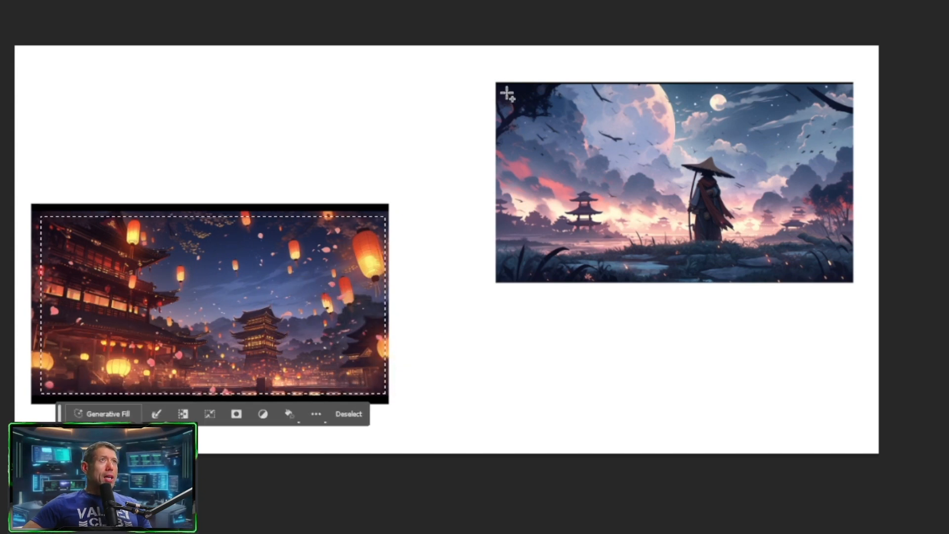
pyautogui.moveTo(507, 92); pyautogui.dragTo(851, 272)
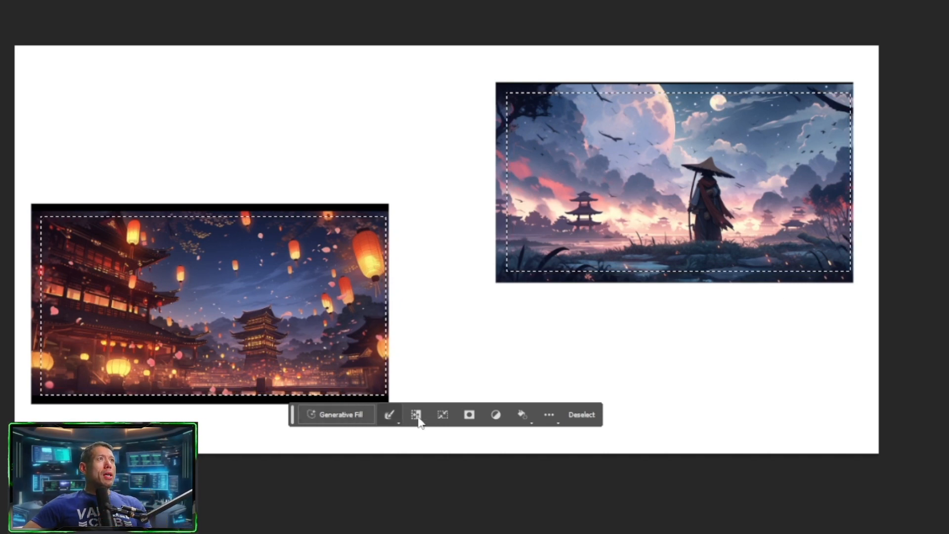
pyautogui.hotkey('ctrl', 'shift', 'i')
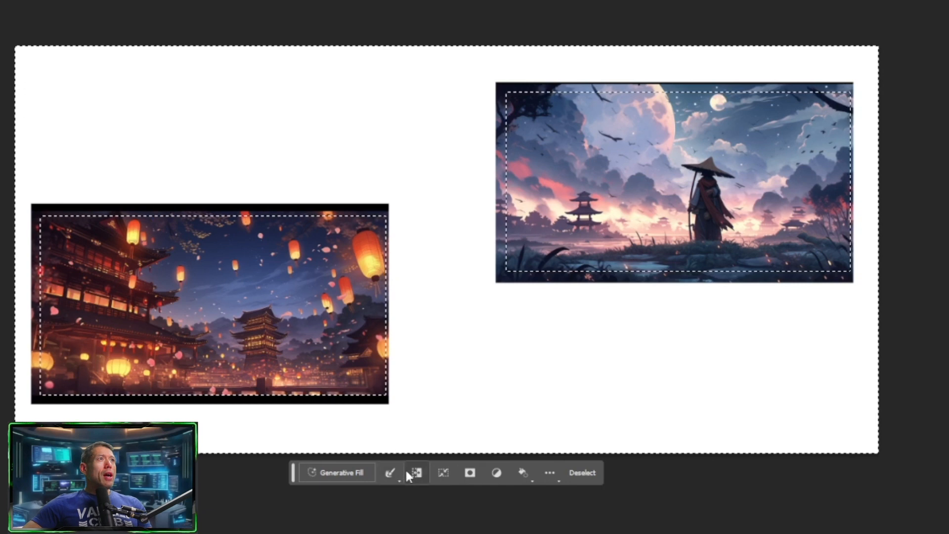
pyautogui.click(359, 474)
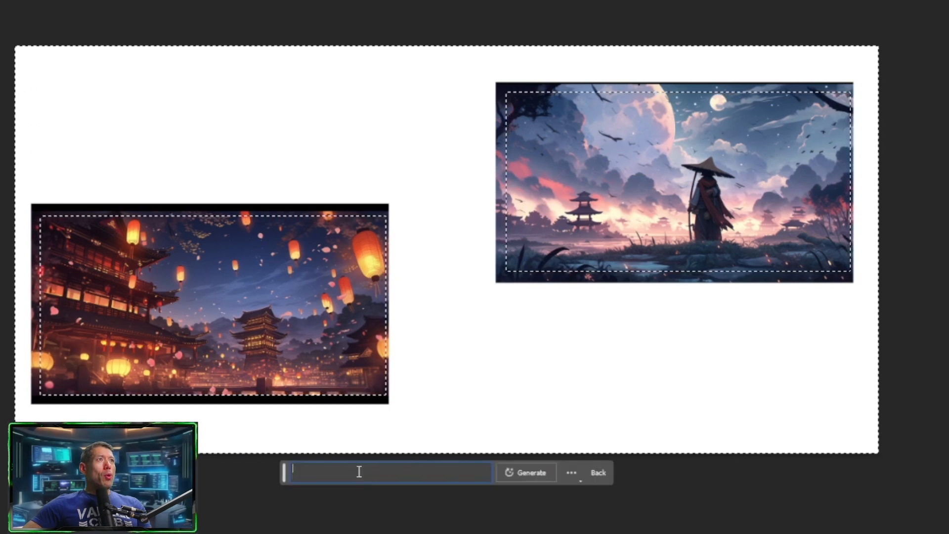
pyautogui.click(529, 473)
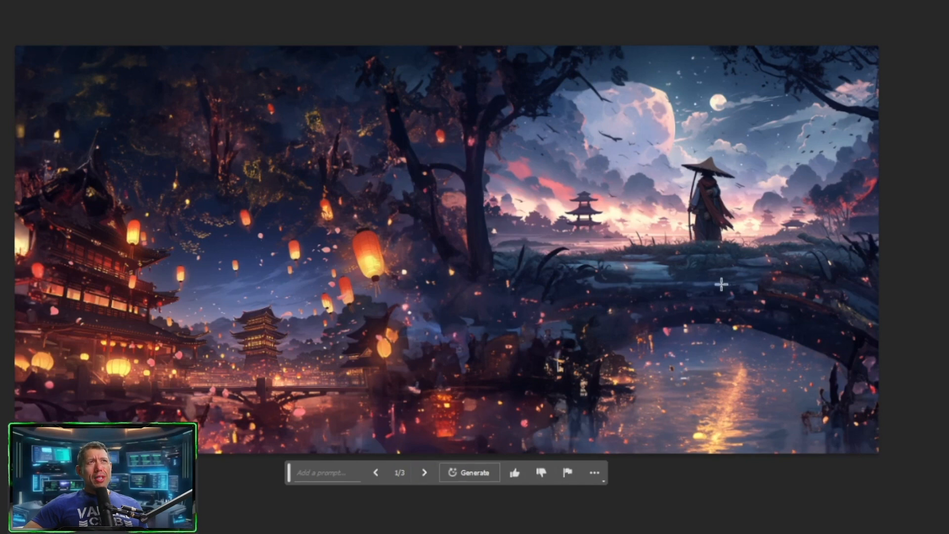
# Compare the three generated variations that join the lantern scene with the samurai landscape
pyautogui.click(425, 473)
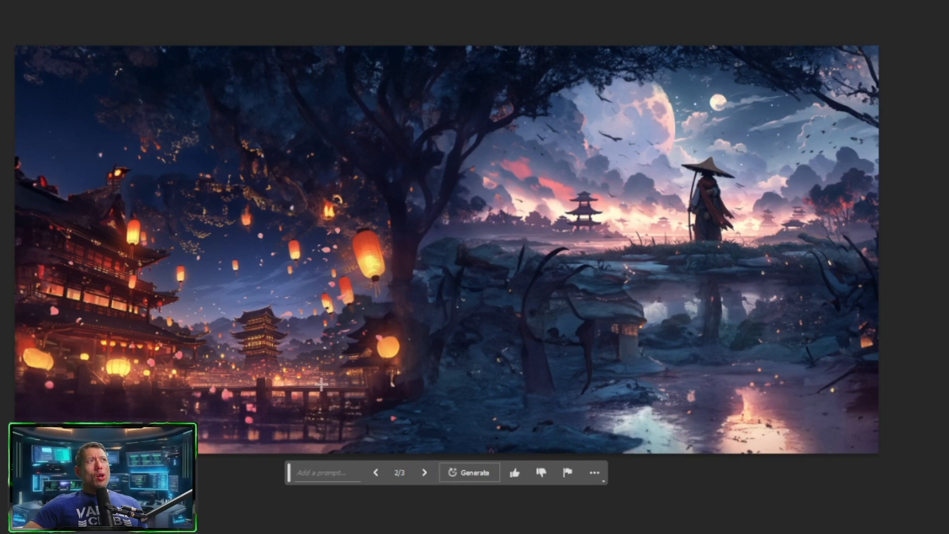
pyautogui.click(424, 472)
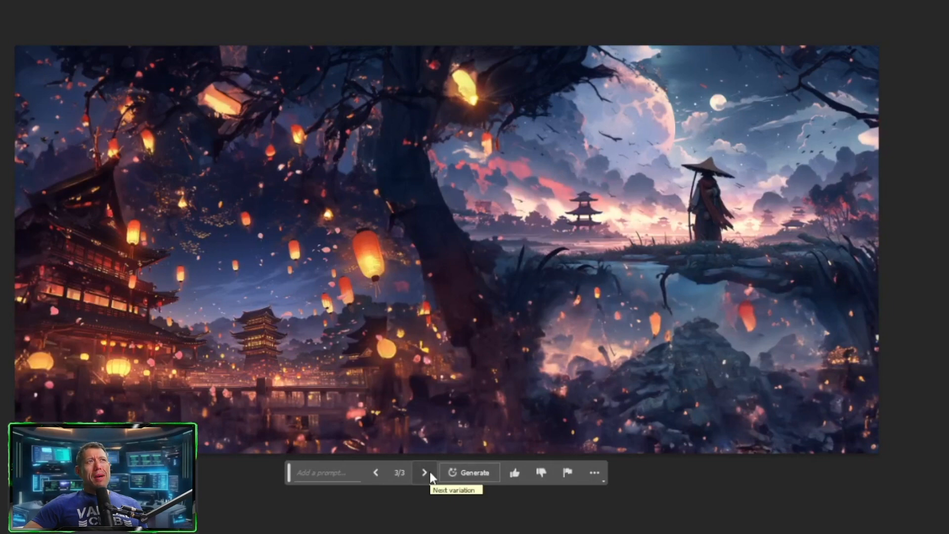
pyautogui.click(430, 473)
pyautogui.click(430, 473)
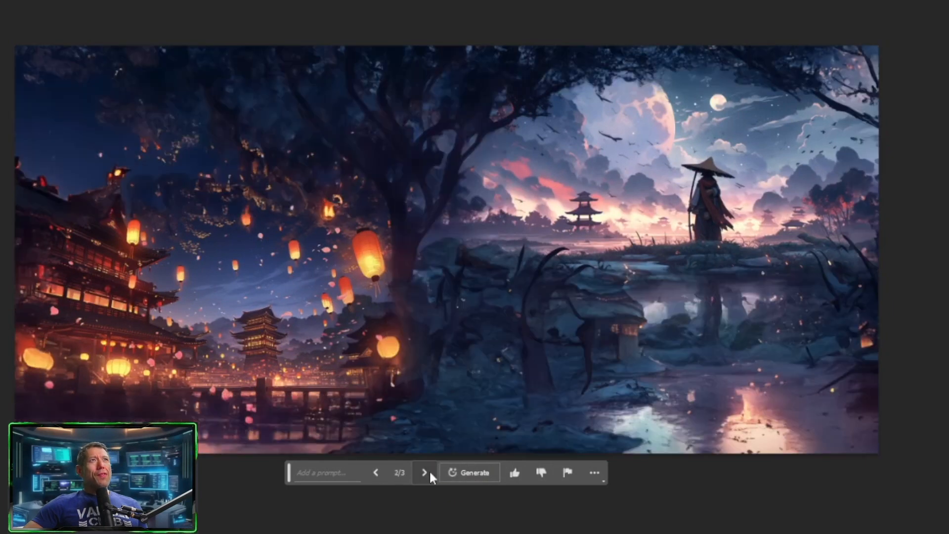
pyautogui.click(376, 473)
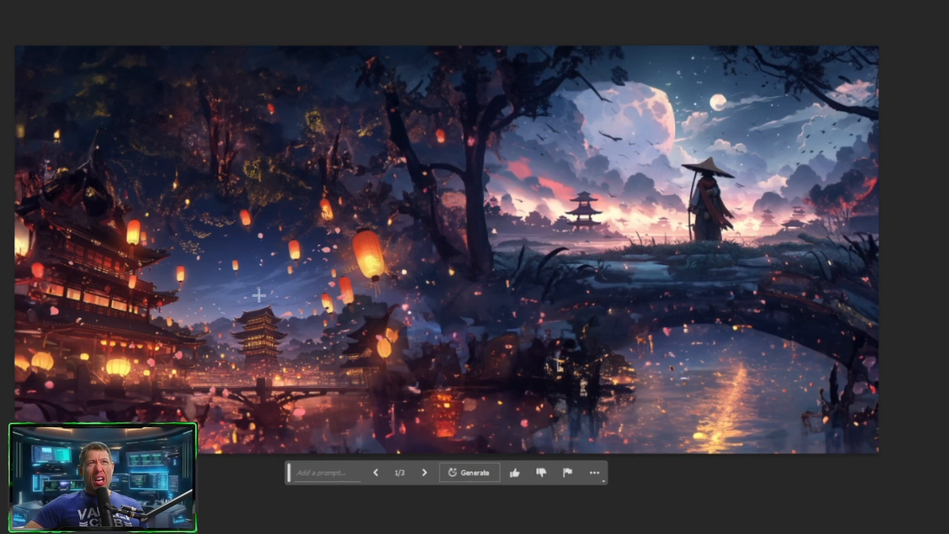
pyautogui.click(425, 472)
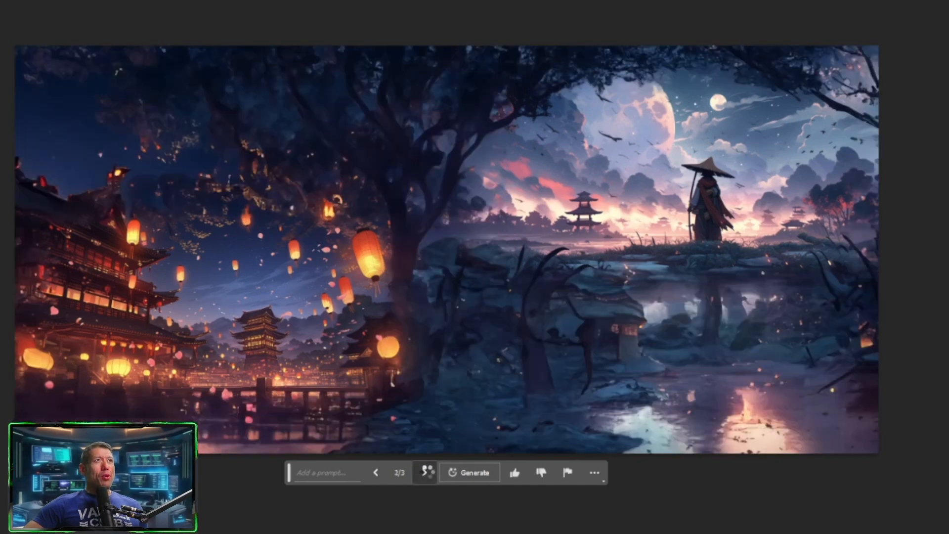
pyautogui.click(425, 472)
pyautogui.click(425, 472)
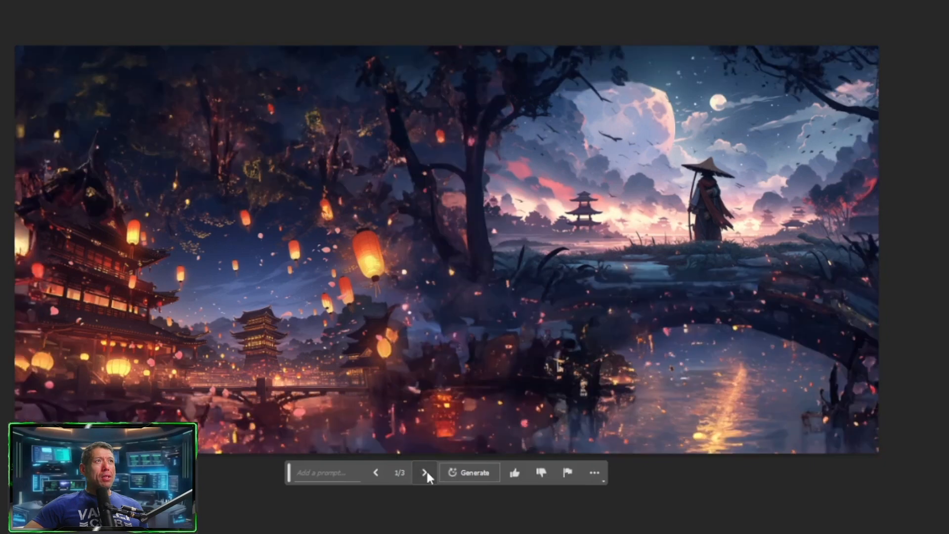
pyautogui.click(425, 472)
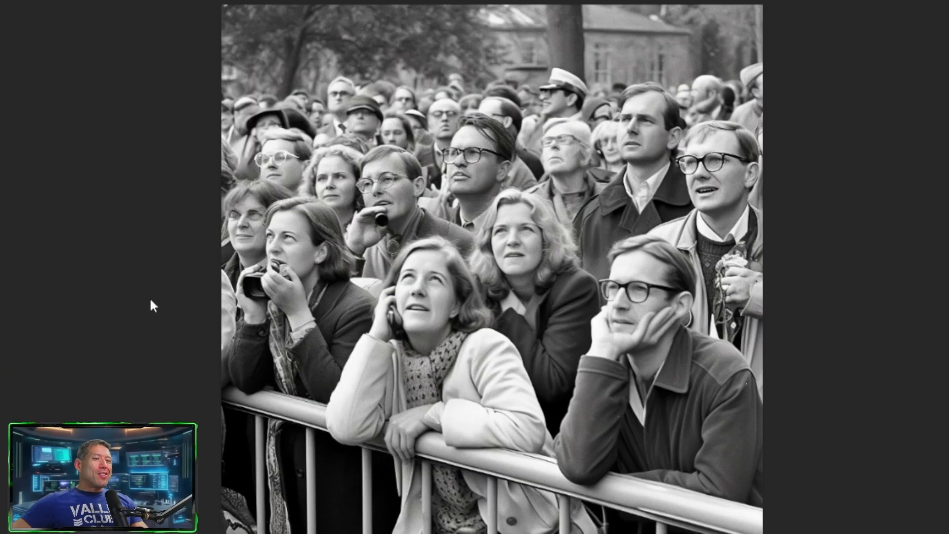